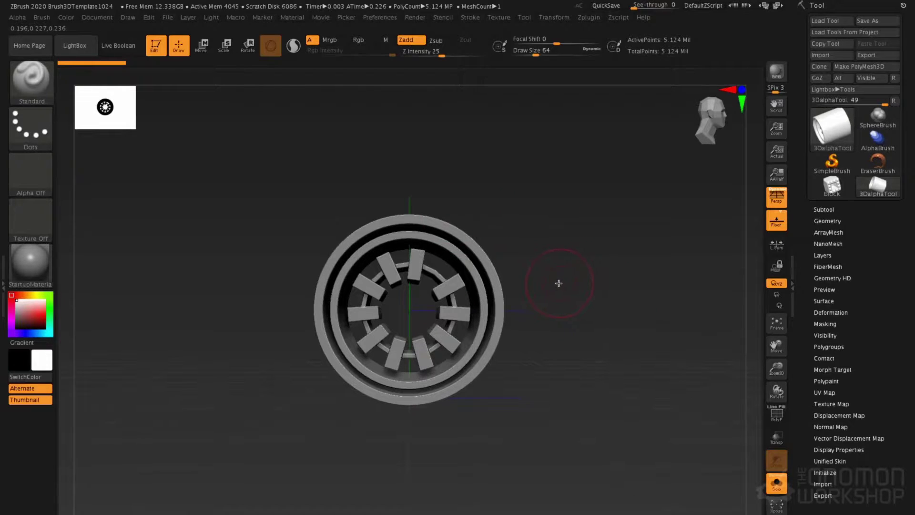
Step: Select the ChiselRect brush and add the current wheel mesh to it as a new 3D alpha created from the mesh
{"action": "key", "text": "b"}
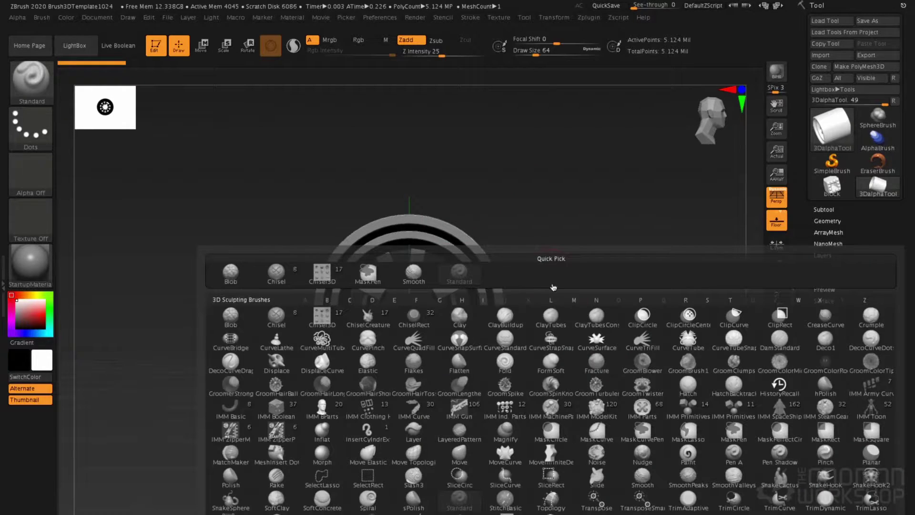
{"action": "key", "text": "c"}
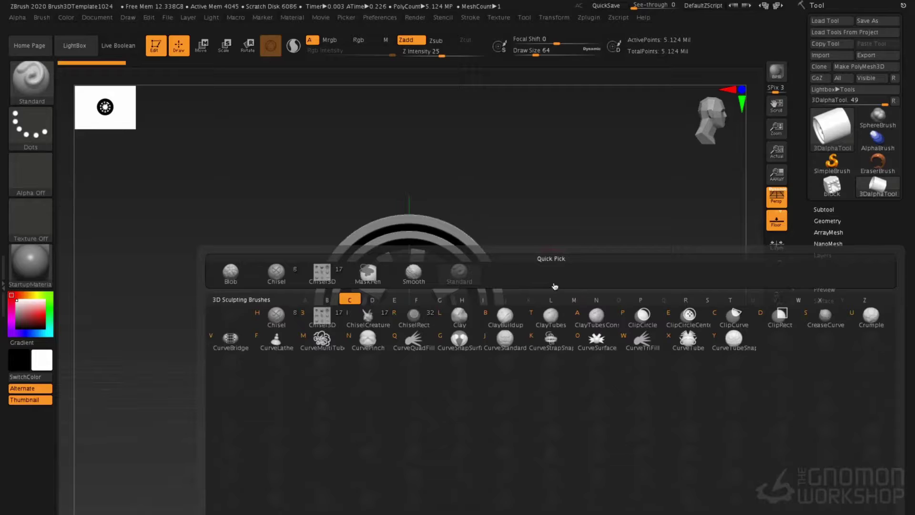
{"action": "left_click", "coordinate": [420, 319]}
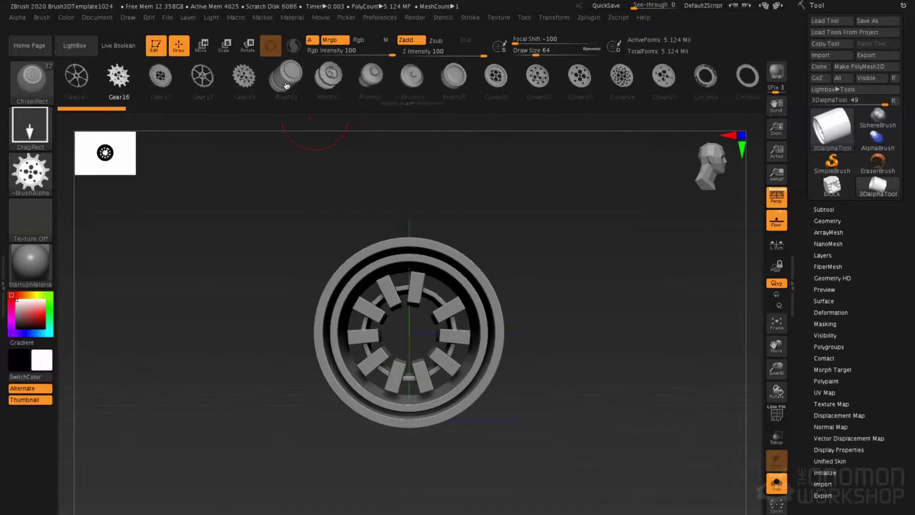
{"action": "left_click", "coordinate": [155, 83]}
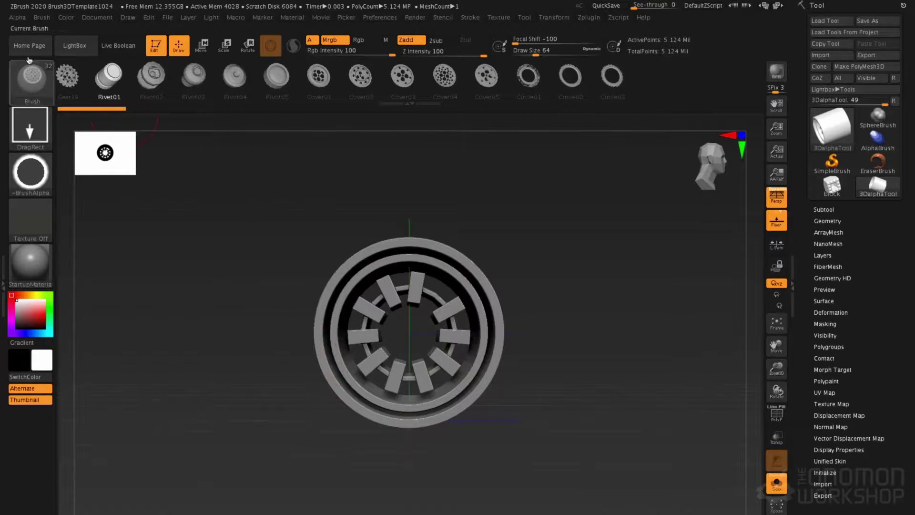
{"action": "left_click", "coordinate": [41, 18]}
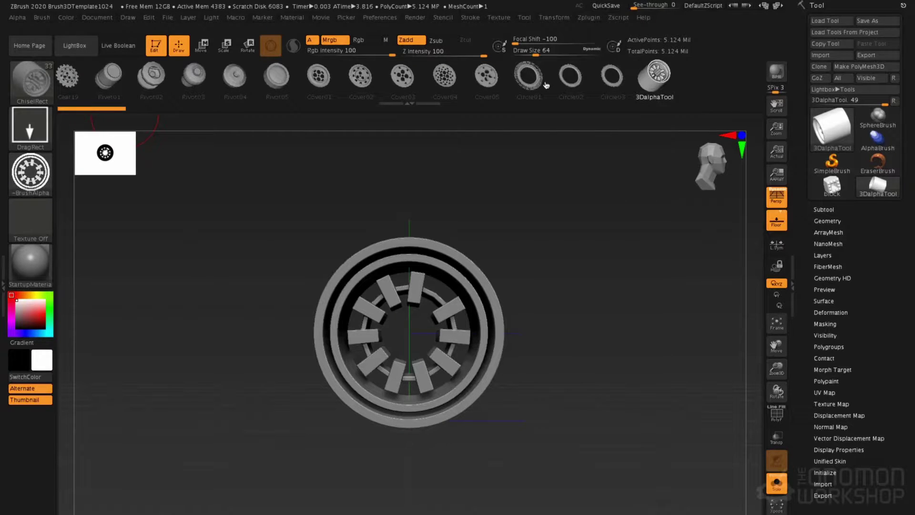
Step: Switch the active tool to the PolyMesh3D star and face it straight to the front
{"action": "left_click", "coordinate": [831, 163]}
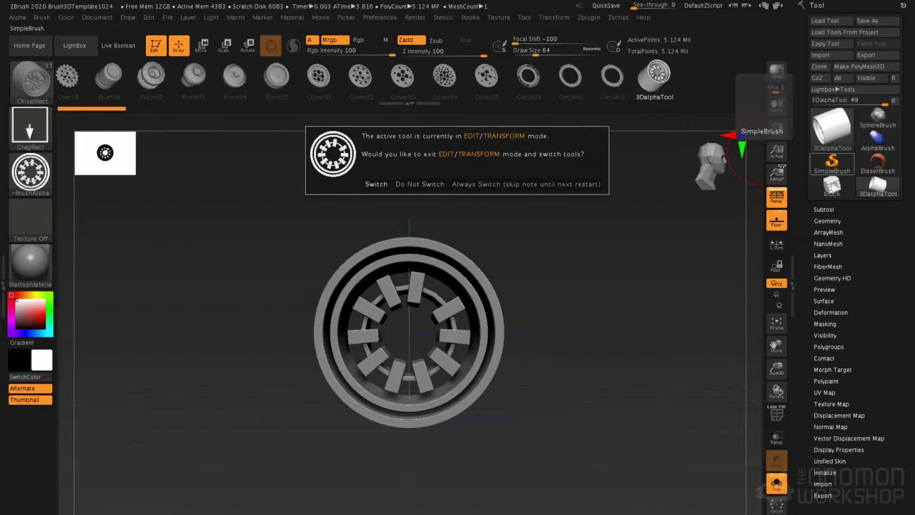
{"action": "left_click", "coordinate": [377, 184]}
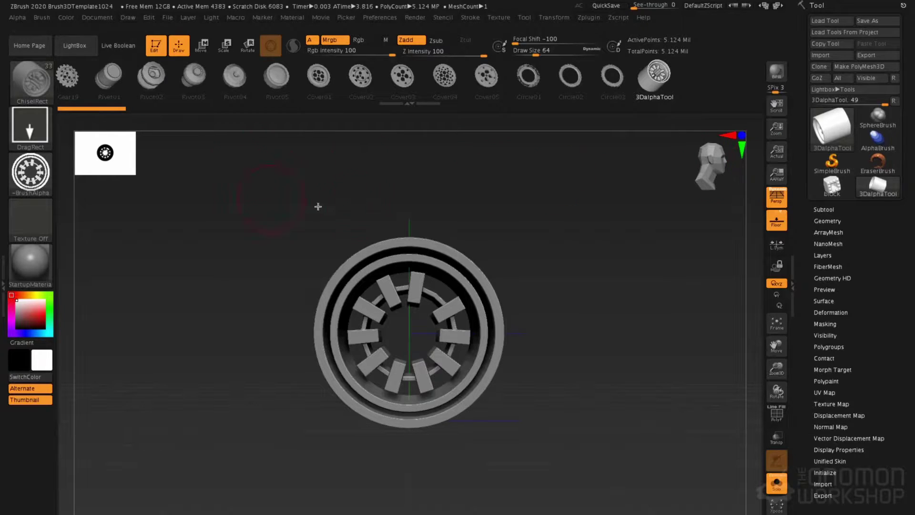
{"action": "left_click", "coordinate": [832, 126]}
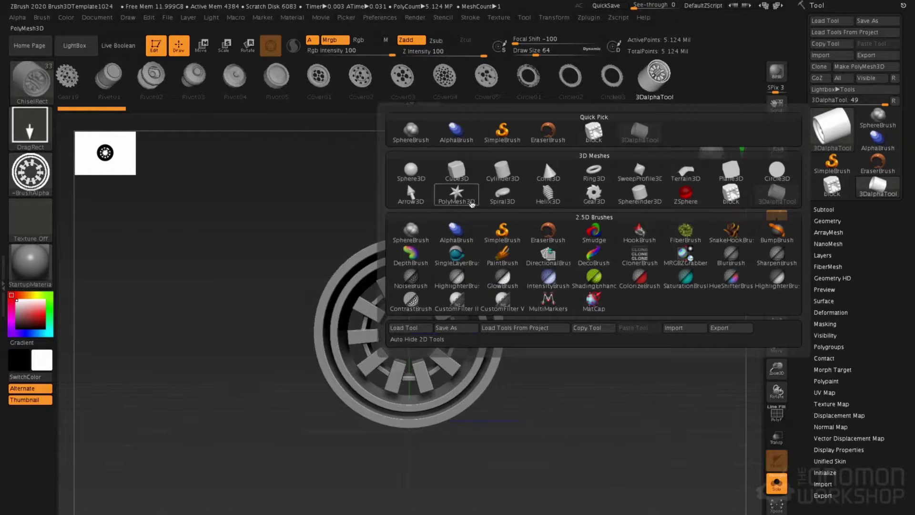
{"action": "left_click", "coordinate": [471, 204]}
{"action": "left_click_drag", "start_coordinate": [560, 300], "coordinate": [511, 302], "text": "shift"}
{"action": "key", "text": "w"}
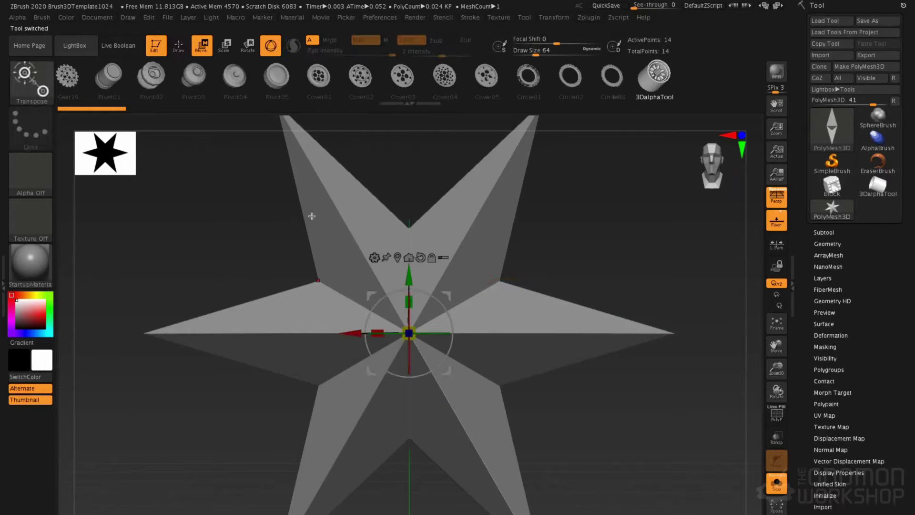
Step: Replace the star with a low-resolution sphere primitive through the gizmo, then frame it and return to draw mode
{"action": "left_click", "coordinate": [372, 262]}
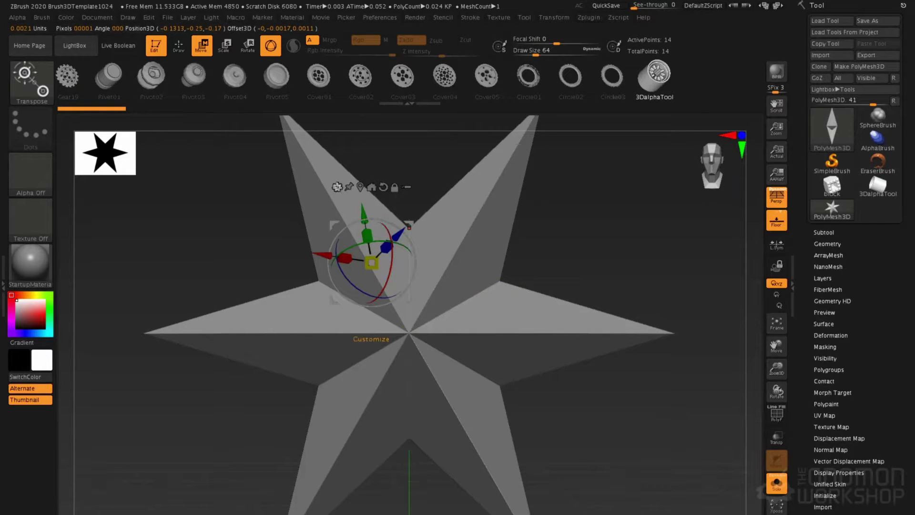
{"action": "left_click", "coordinate": [337, 187]}
{"action": "left_click", "coordinate": [477, 186]}
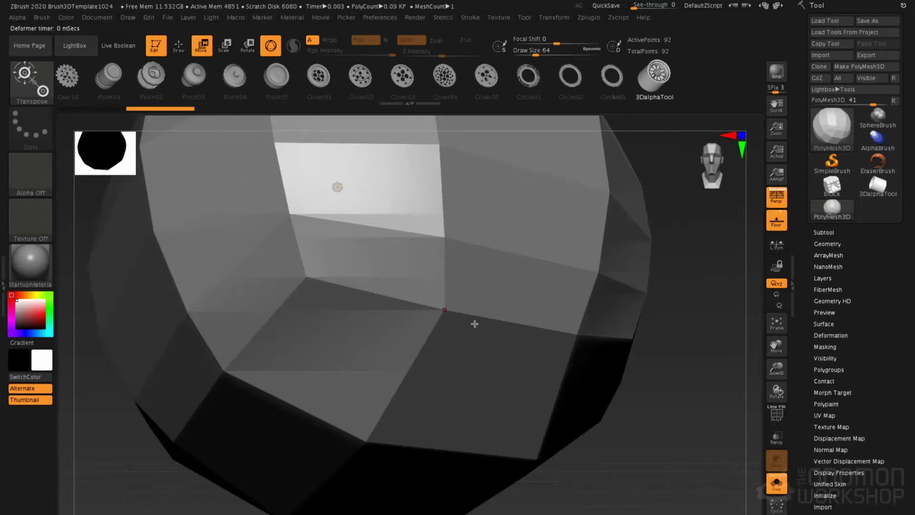
{"action": "key", "text": "f"}
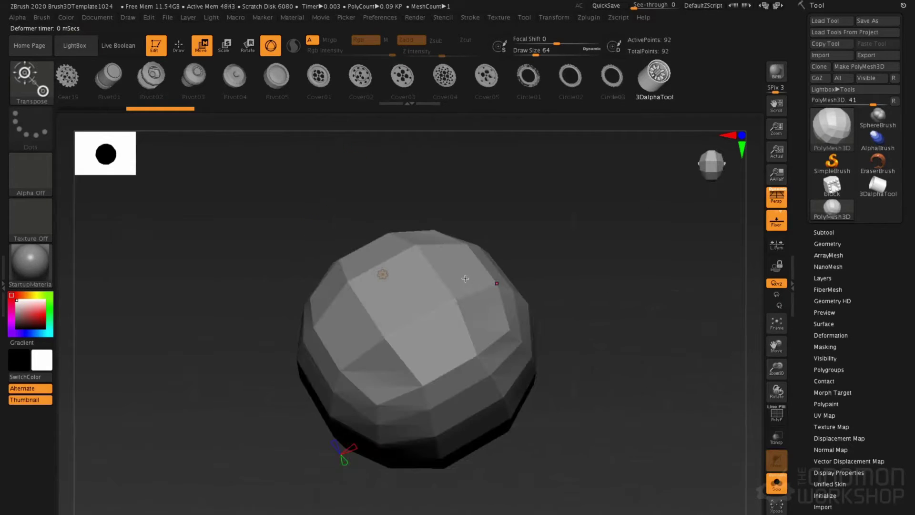
{"action": "mouse_move", "coordinate": [557, 269]}
{"action": "left_mouse_down"}
{"action": "mouse_move", "coordinate": [562, 231]}
{"action": "mouse_move", "coordinate": [569, 272]}
{"action": "left_mouse_up"}
{"action": "key", "text": "q"}
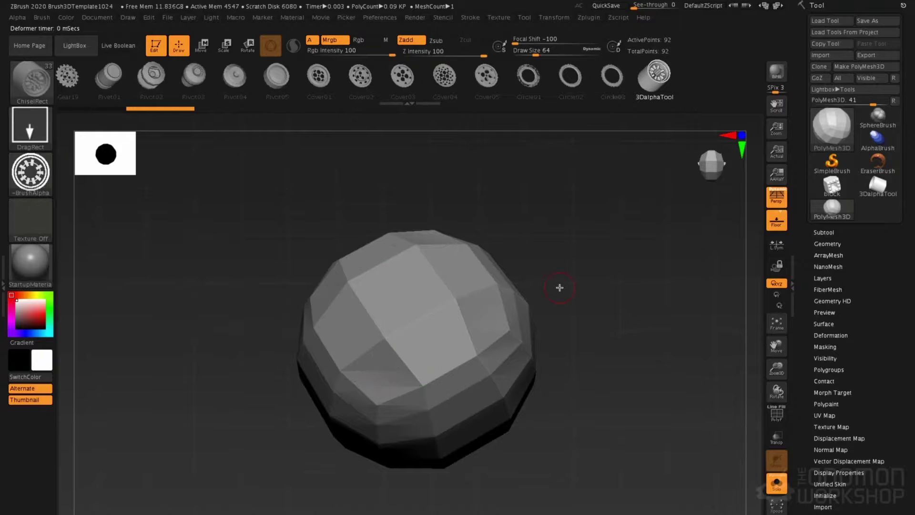
Step: Subdivide the sphere repeatedly up to about 5.9 million points
{"action": "left_click_drag", "start_coordinate": [559, 286], "coordinate": [593, 253], "text": "ctrl"}
{"action": "key", "text": "ctrl+d"}
{"action": "key", "text": "ctrl+d"}
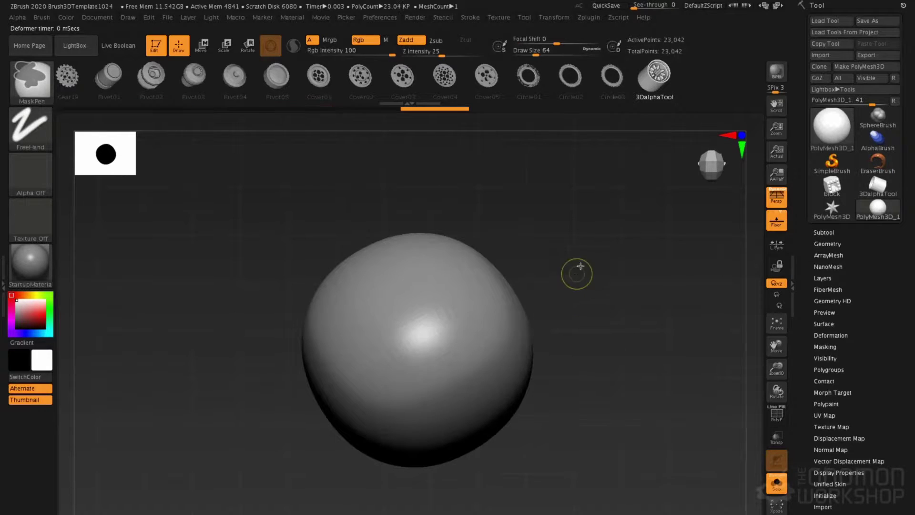
{"action": "key", "text": "ctrl+d"}
{"action": "key", "text": "ctrl+d"}
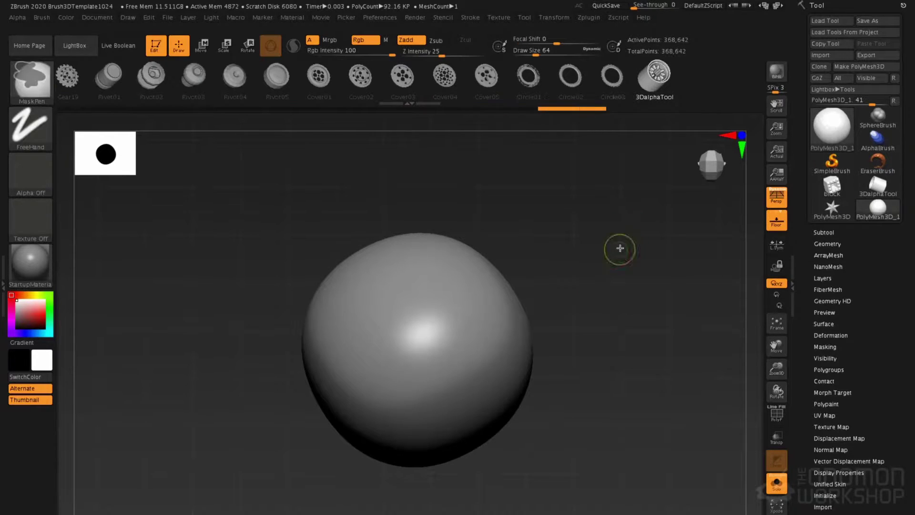
{"action": "key", "text": "ctrl"}
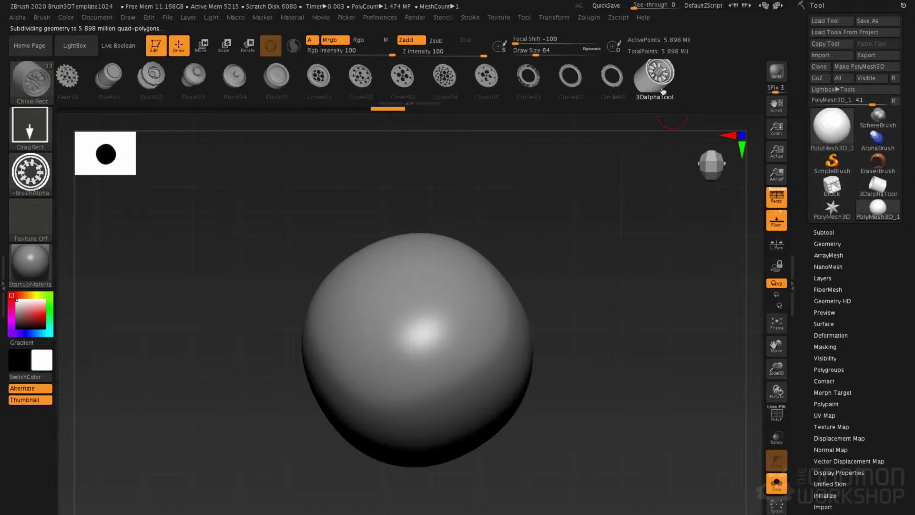
Step: Stamp the 3DalphaTool wheel onto the front of the sphere with the ChiselRect brush and inspect its depth from the side
{"action": "left_click", "coordinate": [657, 76]}
{"action": "left_click_drag", "start_coordinate": [415, 332], "coordinate": [431, 379]}
{"action": "left_click_drag", "start_coordinate": [515, 243], "coordinate": [619, 257]}
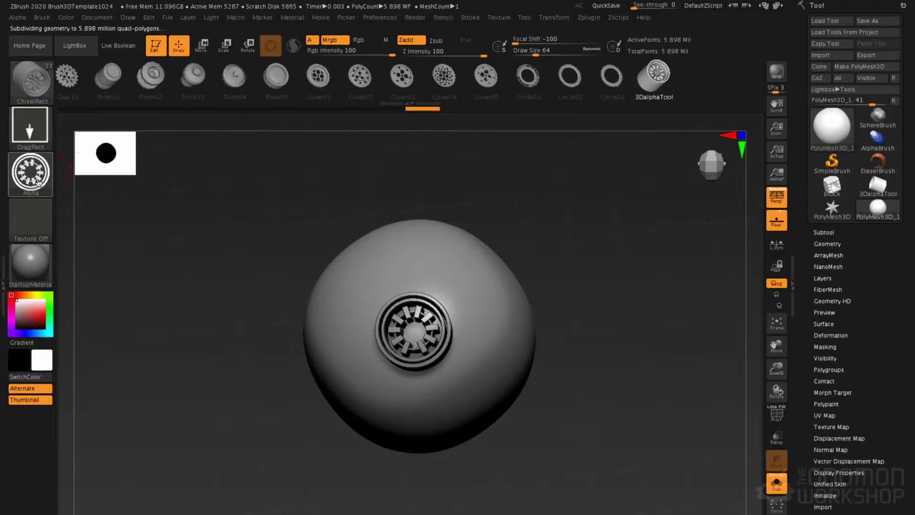
{"action": "mouse_move", "coordinate": [630, 253]}
{"action": "left_mouse_down"}
{"action": "mouse_move", "coordinate": [613, 241]}
{"action": "mouse_move", "coordinate": [617, 264]}
{"action": "left_mouse_up"}
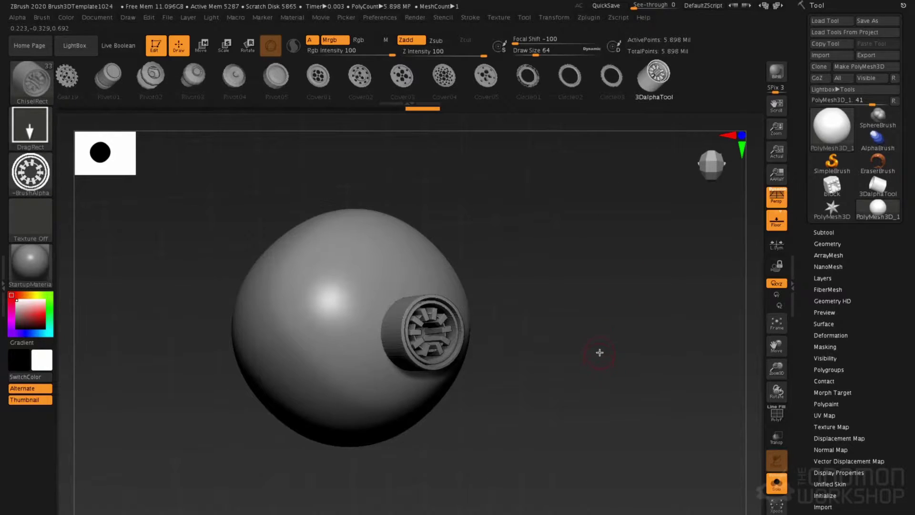
Step: Switch back to the 3DalphaTool cylinder and rotate it a quarter turn so its wheel face points to the front
{"action": "left_click", "coordinate": [877, 184]}
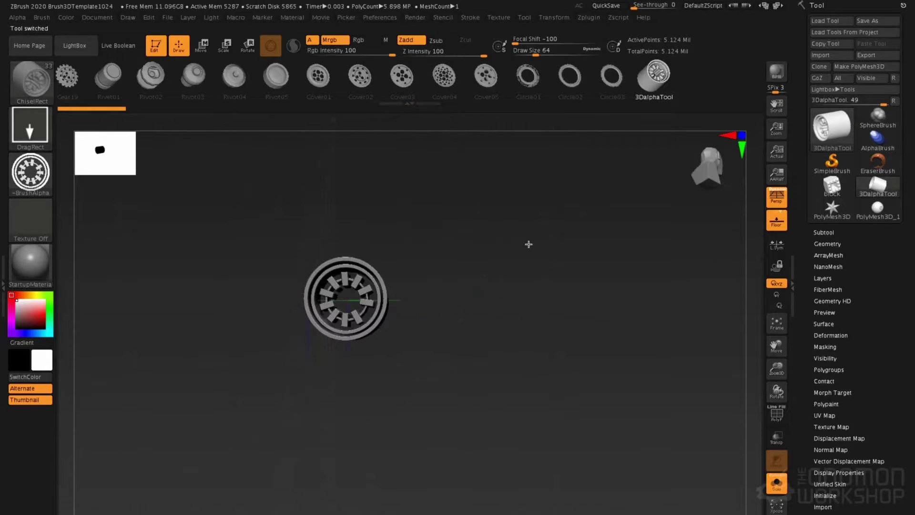
{"action": "left_click_drag", "start_coordinate": [507, 239], "coordinate": [572, 264]}
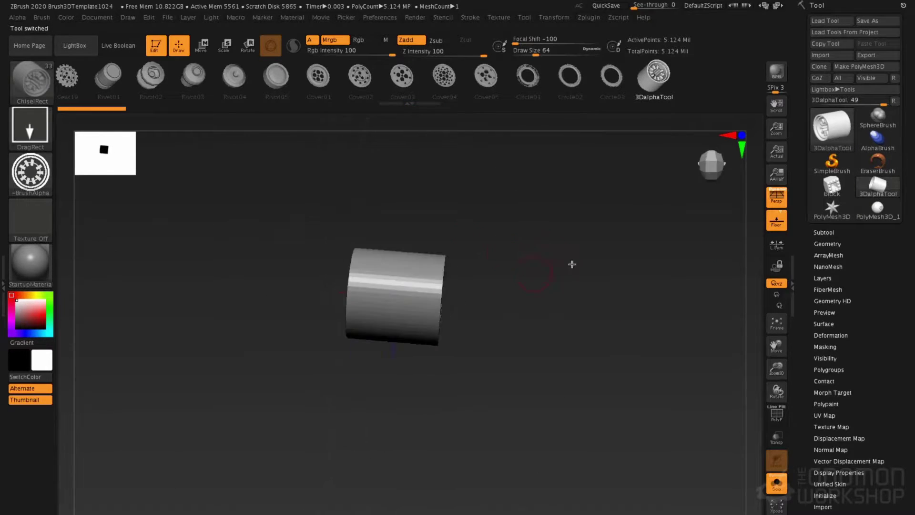
{"action": "left_click", "coordinate": [715, 150]}
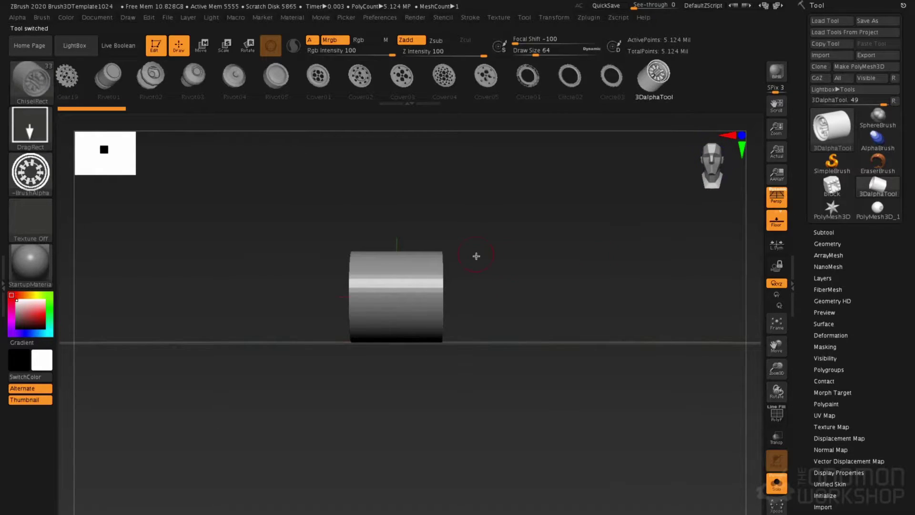
{"action": "key", "text": "e"}
{"action": "left_click_drag", "start_coordinate": [413, 296], "coordinate": [342, 303]}
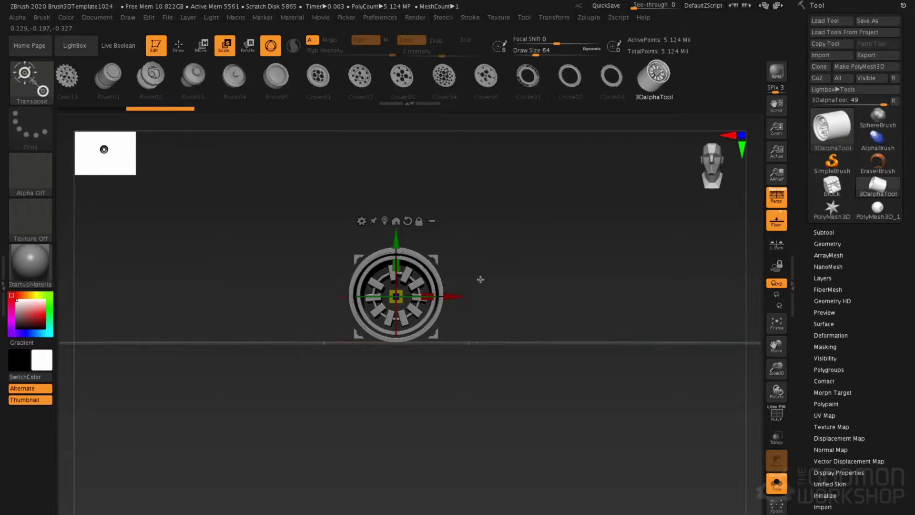
Step: Reselect the ChiselRect brush and create an alpha from the front-facing wheel mesh at map size 512
{"action": "key", "text": "b"}
{"action": "key", "text": "c"}
{"action": "key", "text": "r"}
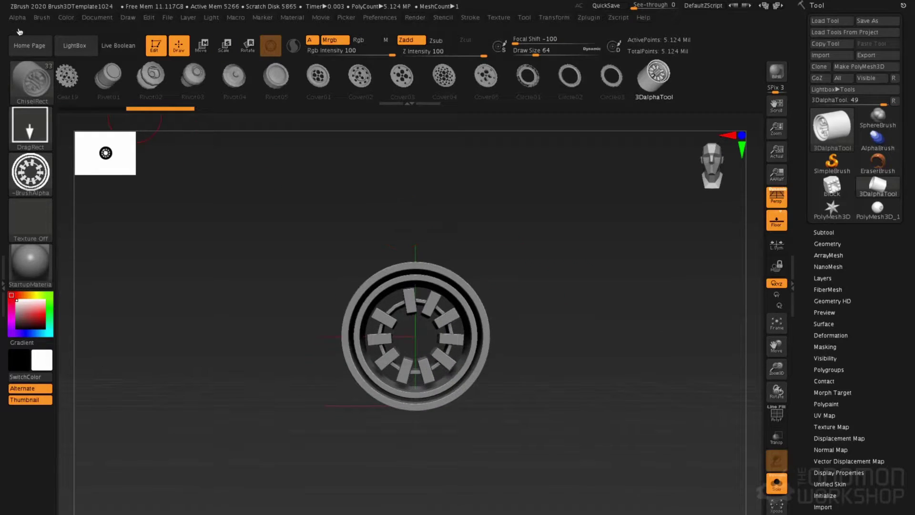
{"action": "left_click", "coordinate": [17, 18]}
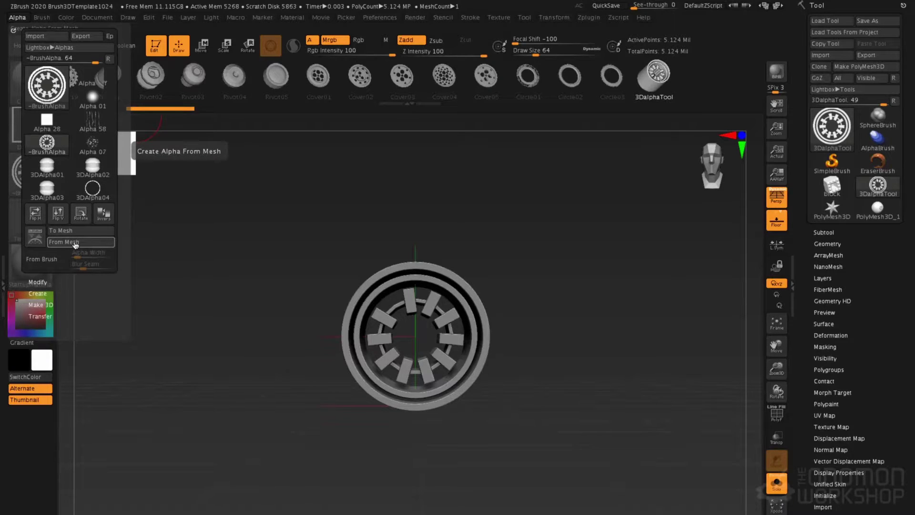
{"action": "left_click", "coordinate": [76, 244]}
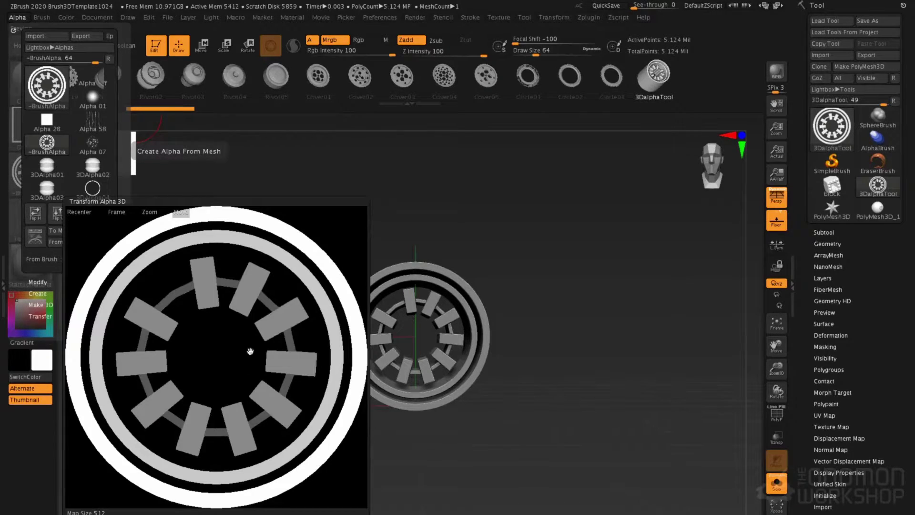
{"action": "mouse_move", "coordinate": [247, 339]}
{"action": "left_mouse_down"}
{"action": "mouse_move", "coordinate": [235, 350]}
{"action": "mouse_move", "coordinate": [263, 333]}
{"action": "mouse_move", "coordinate": [261, 346]}
{"action": "mouse_move", "coordinate": [254, 333]}
{"action": "left_mouse_up"}
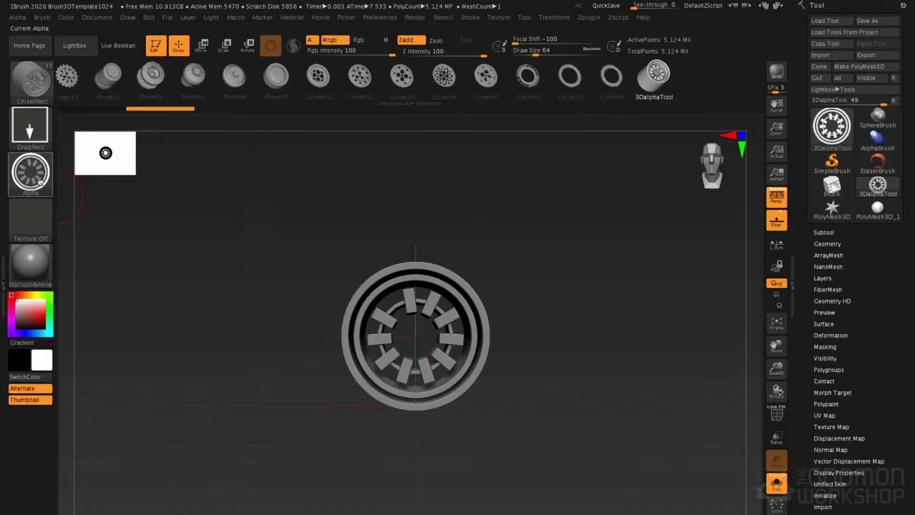
{"action": "mouse_move", "coordinate": [40, 181]}
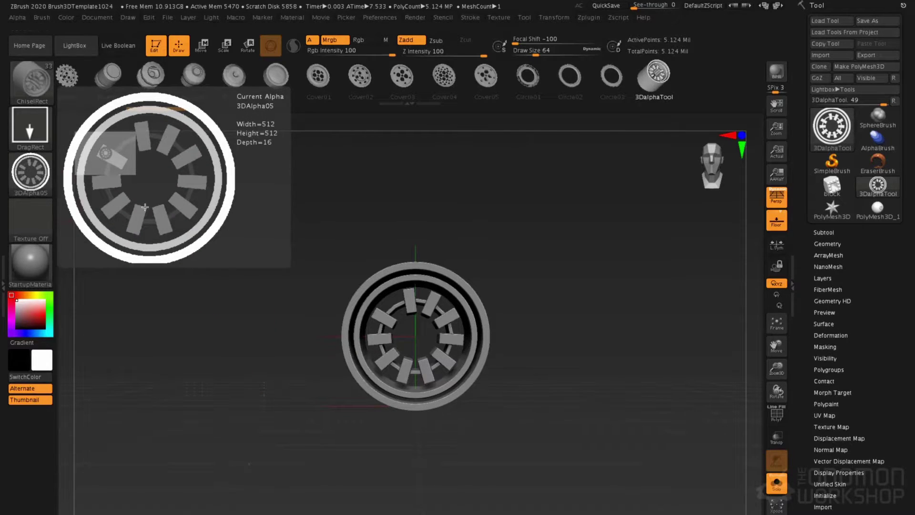
Step: Create another alpha from the wheel mesh, tilted to a three-quarter angle and enlarged to fill the frame, at map size 1024
{"action": "left_click", "coordinate": [17, 18]}
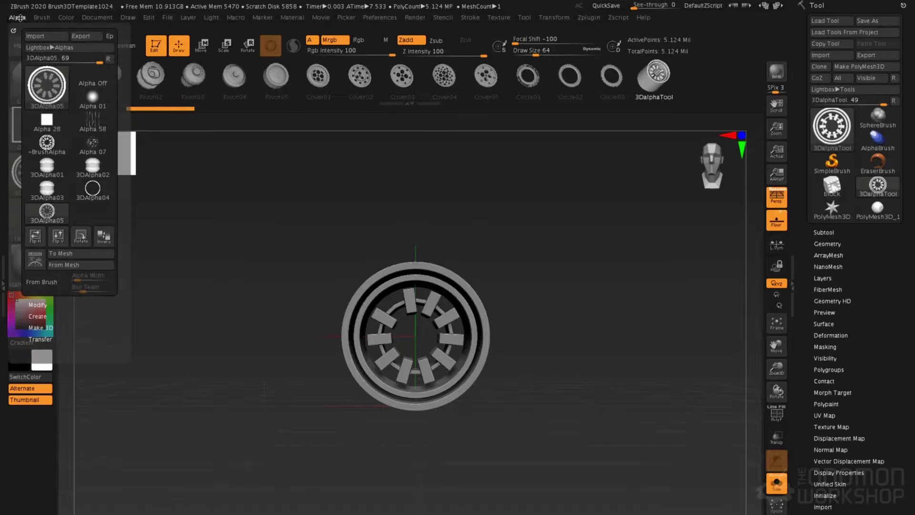
{"action": "left_click", "coordinate": [58, 265]}
{"action": "left_click_drag", "start_coordinate": [213, 302], "coordinate": [212, 442]}
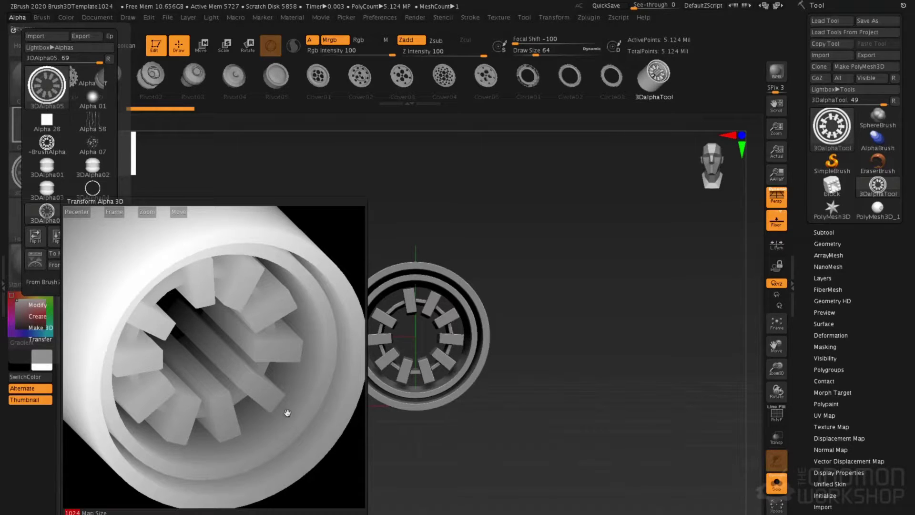
{"action": "left_click", "coordinate": [238, 513]}
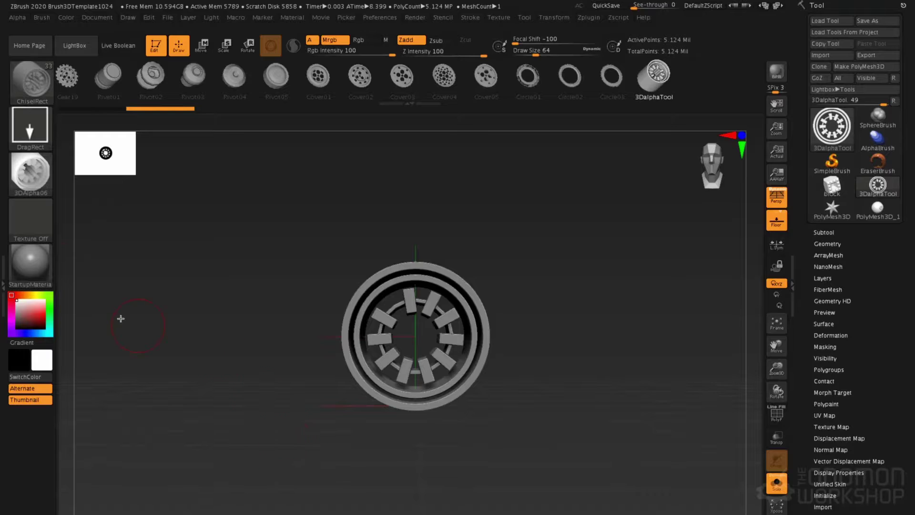
Step: Switch back to the sphere and stamp the tilted wheel alpha onto its front
{"action": "left_click", "coordinate": [827, 214]}
{"action": "mouse_move", "coordinate": [389, 292]}
{"action": "left_mouse_down"}
{"action": "mouse_move", "coordinate": [420, 357]}
{"action": "mouse_move", "coordinate": [462, 343]}
{"action": "mouse_move", "coordinate": [453, 357]}
{"action": "mouse_move", "coordinate": [495, 314]}
{"action": "mouse_move", "coordinate": [496, 256]}
{"action": "mouse_move", "coordinate": [486, 313]}
{"action": "mouse_move", "coordinate": [541, 269]}
{"action": "left_mouse_up"}
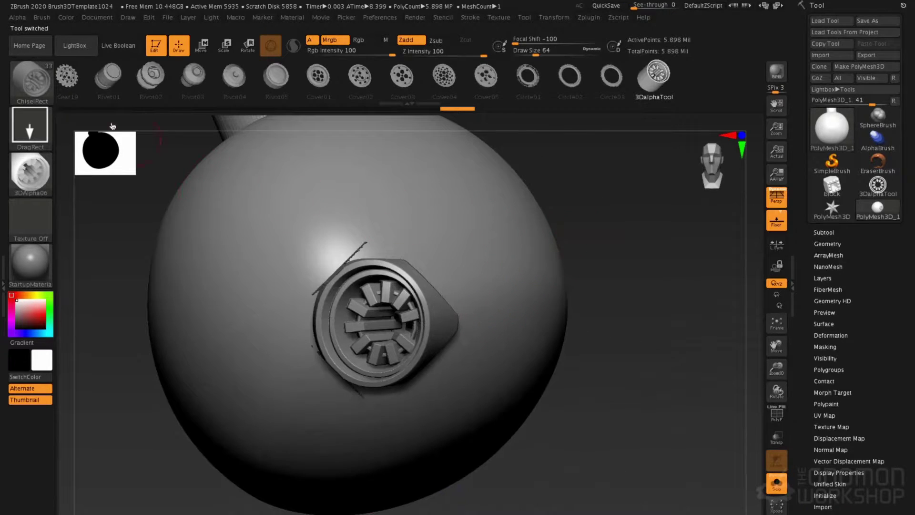
Step: Convert the 3DAlpha06 alpha to a mesh, frame it in view, and open the alpha library
{"action": "left_click", "coordinate": [17, 18]}
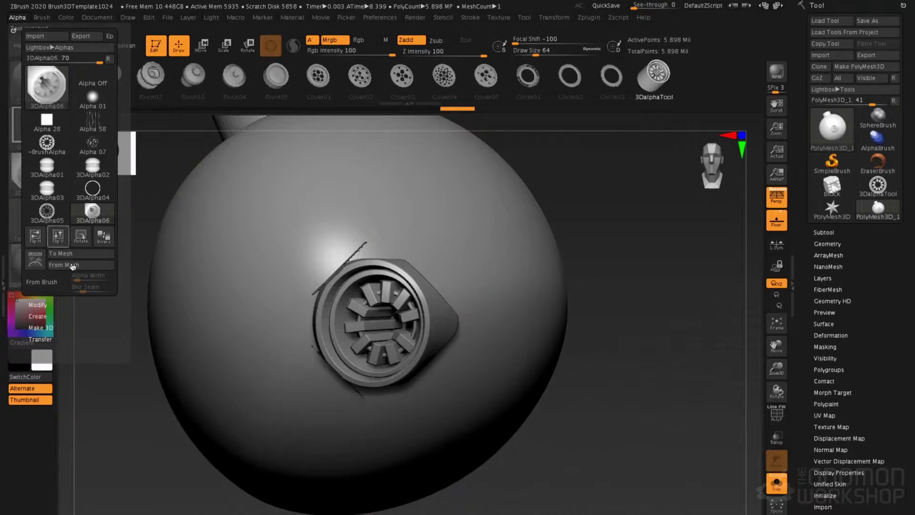
{"action": "left_click", "coordinate": [61, 253]}
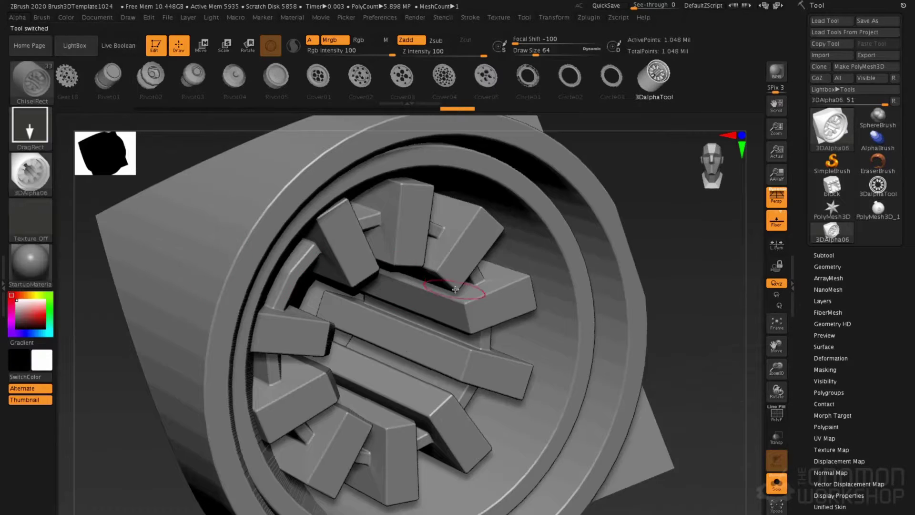
{"action": "key", "text": "f"}
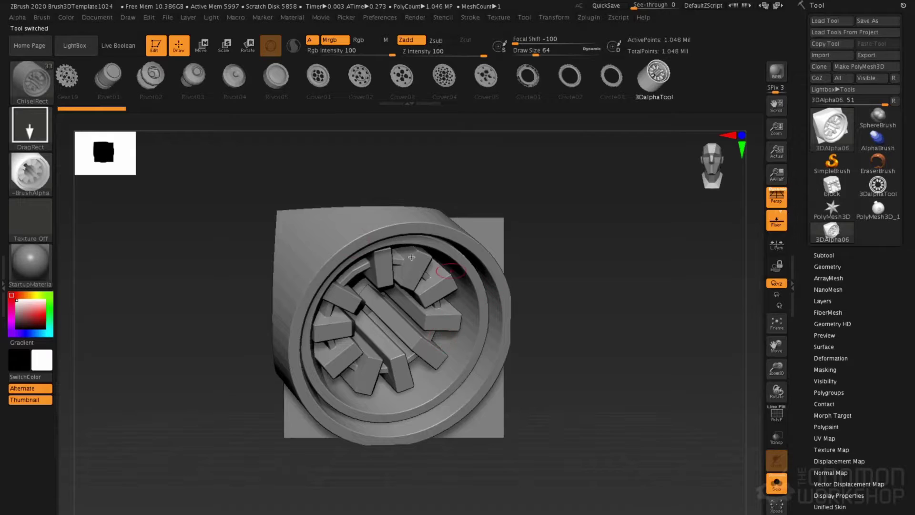
{"action": "left_click", "coordinate": [30, 173]}
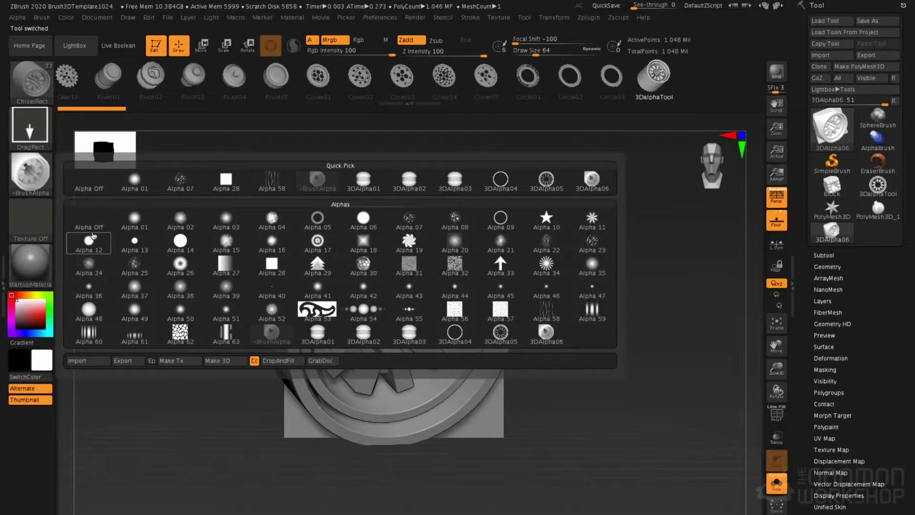
Step: Convert the 3DAlpha05 alpha to a mesh and compare it with the alpha from the front and at an angle
{"action": "mouse_move", "coordinate": [93, 237]}
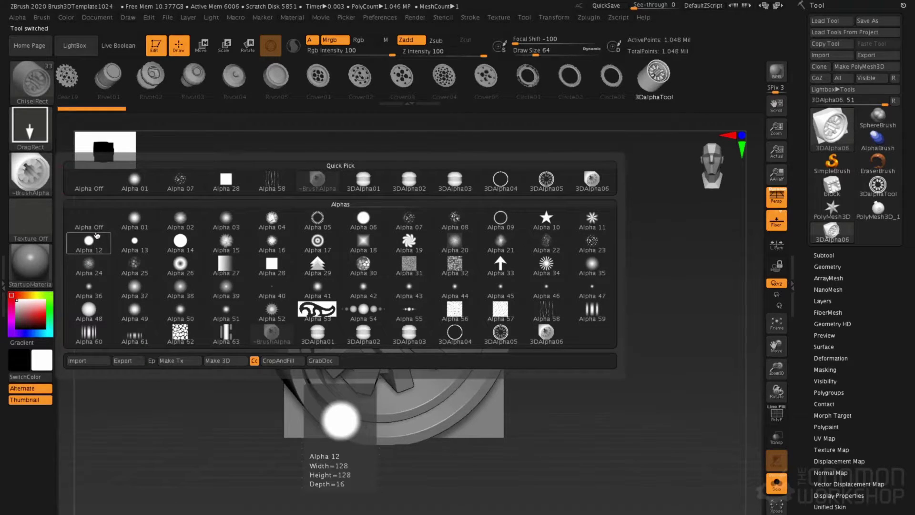
{"action": "left_click", "coordinate": [500, 333]}
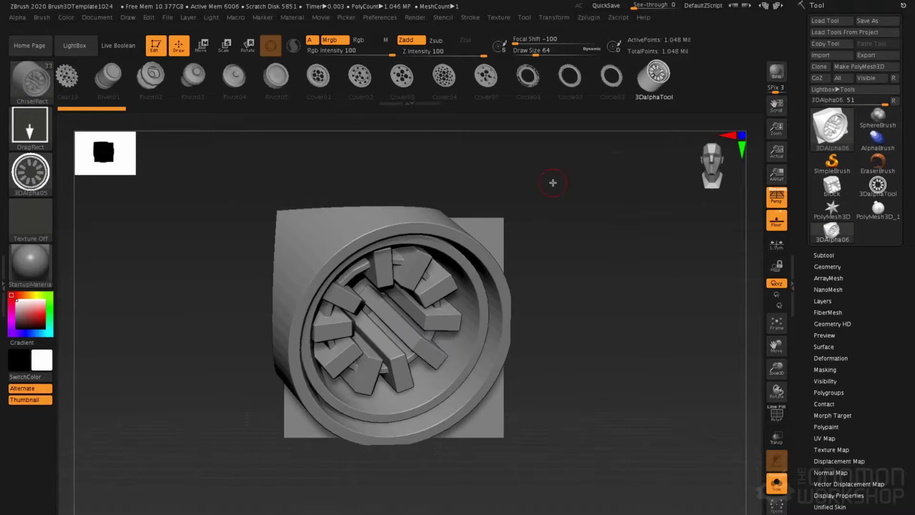
{"action": "left_click", "coordinate": [17, 17]}
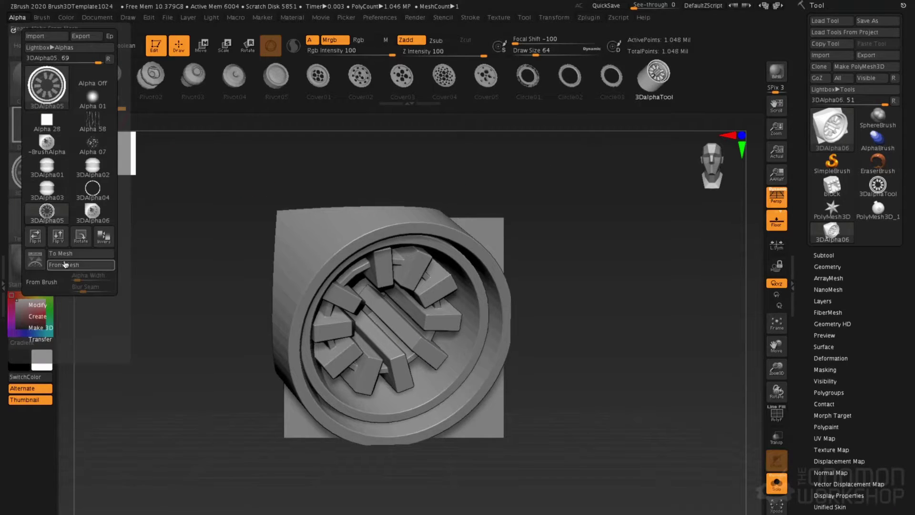
{"action": "left_click", "coordinate": [69, 253]}
{"action": "mouse_move", "coordinate": [470, 288]}
{"action": "right_mouse_down"}
{"action": "mouse_move", "coordinate": [529, 279]}
{"action": "mouse_move", "coordinate": [476, 271]}
{"action": "mouse_move", "coordinate": [527, 216]}
{"action": "mouse_move", "coordinate": [544, 267]}
{"action": "mouse_move", "coordinate": [539, 210]}
{"action": "mouse_move", "coordinate": [567, 199]}
{"action": "mouse_move", "coordinate": [563, 225]}
{"action": "right_mouse_up"}
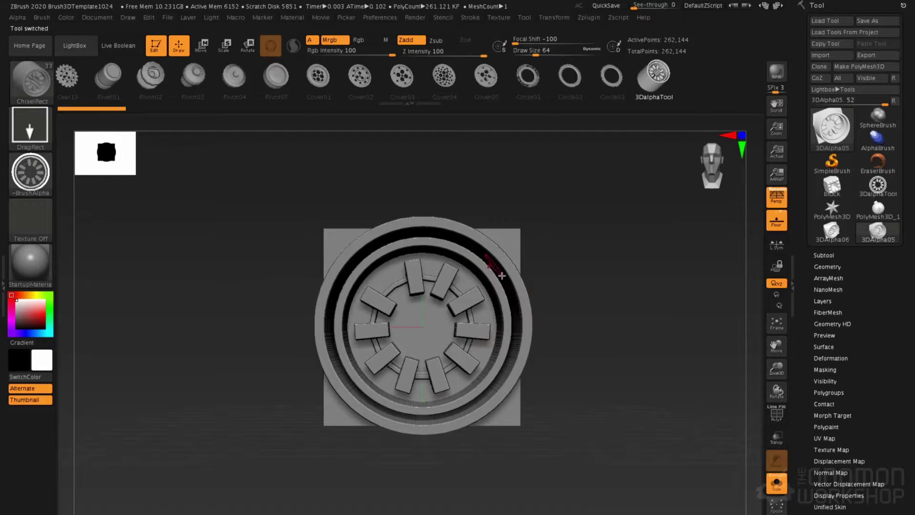
{"action": "mouse_move", "coordinate": [29, 180]}
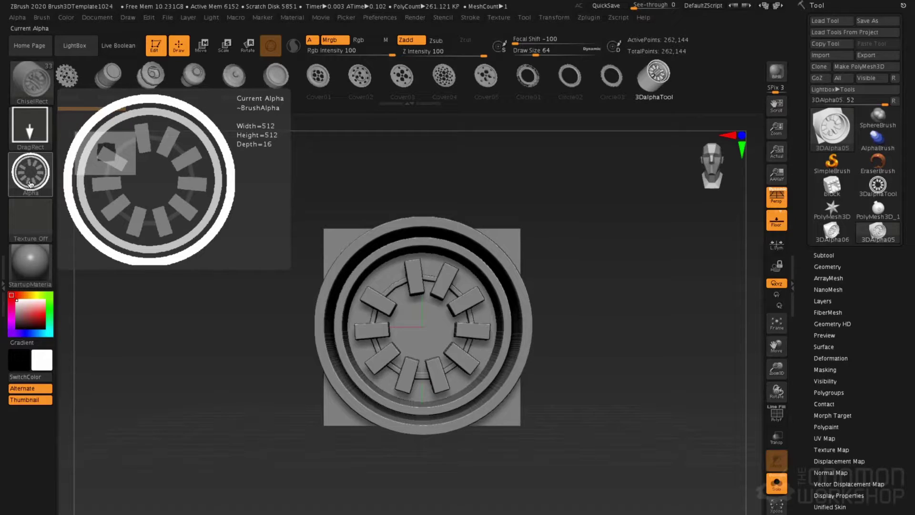
{"action": "left_click_drag", "start_coordinate": [221, 172], "coordinate": [248, 183]}
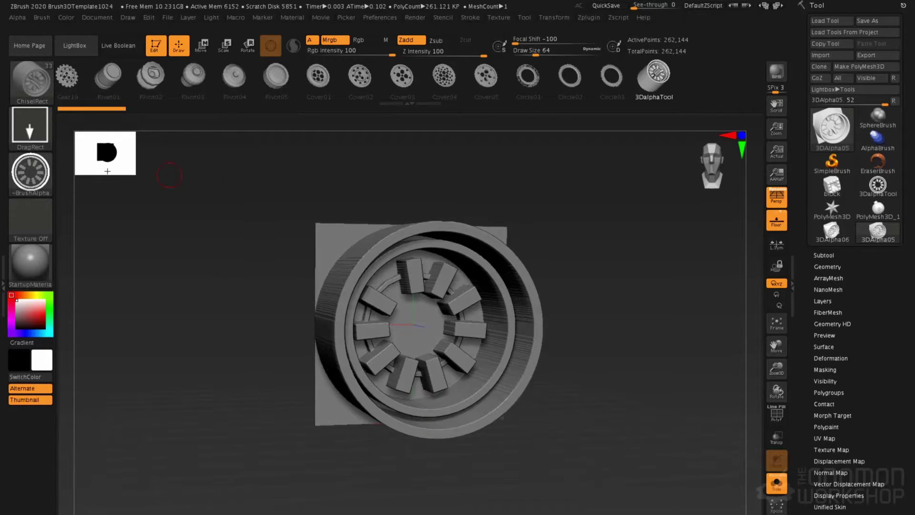
{"action": "mouse_move", "coordinate": [42, 173]}
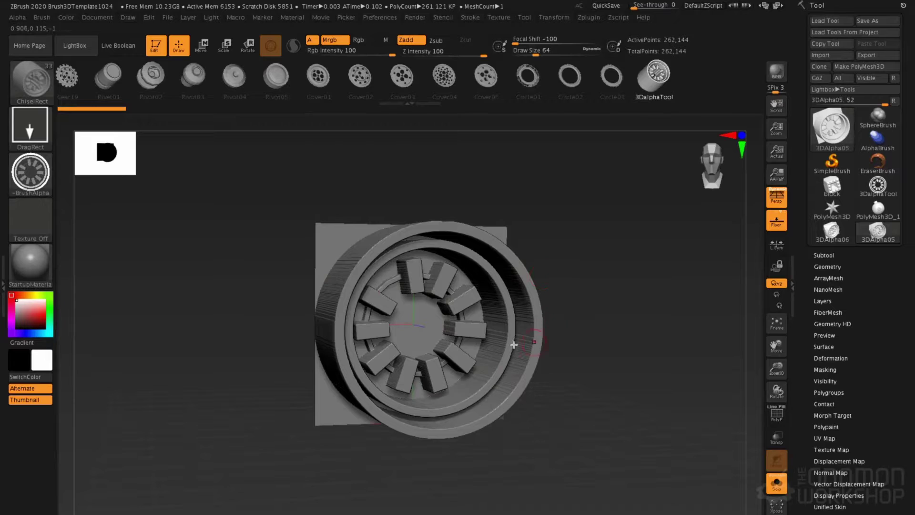
{"action": "right_click_drag", "start_coordinate": [490, 305], "coordinate": [474, 304], "text": "shift"}
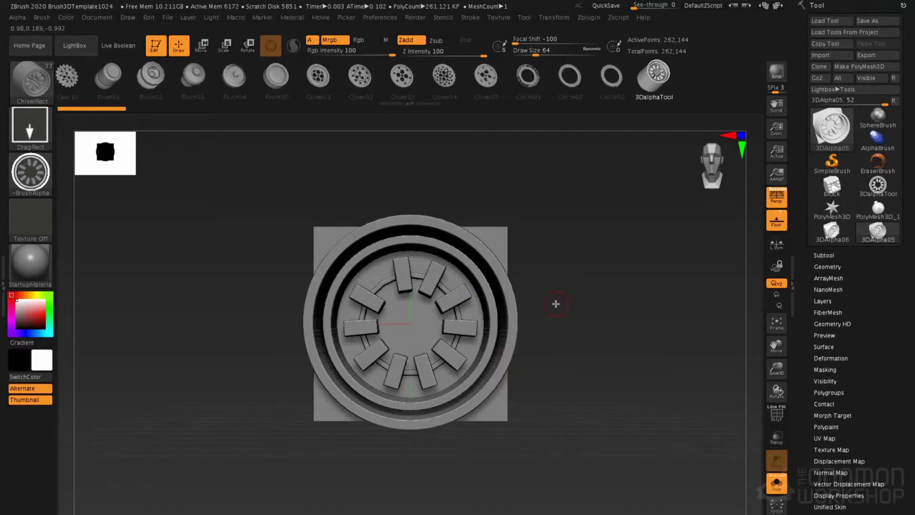
{"action": "right_click_drag", "start_coordinate": [527, 333], "coordinate": [543, 282], "text": "alt"}
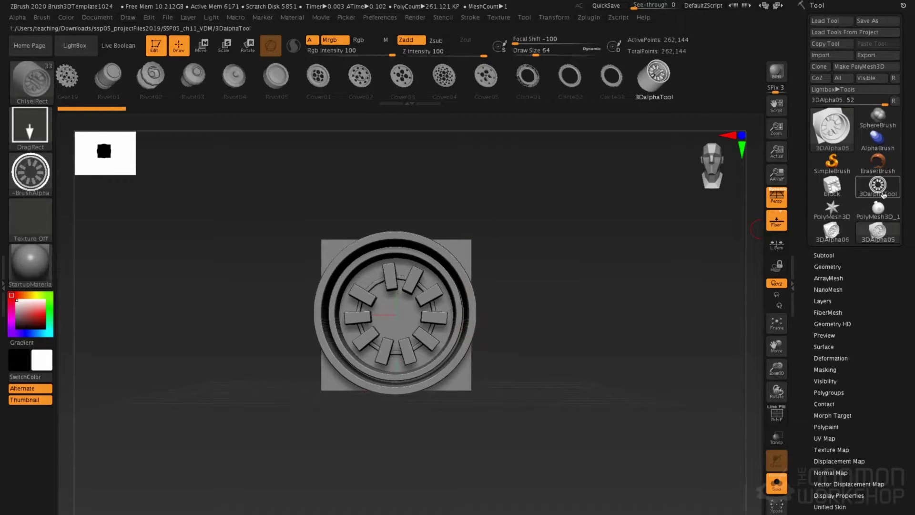
Step: Switch back to the sphere and stamp the Rivet01 3D alpha onto its side
{"action": "left_click", "coordinate": [878, 210]}
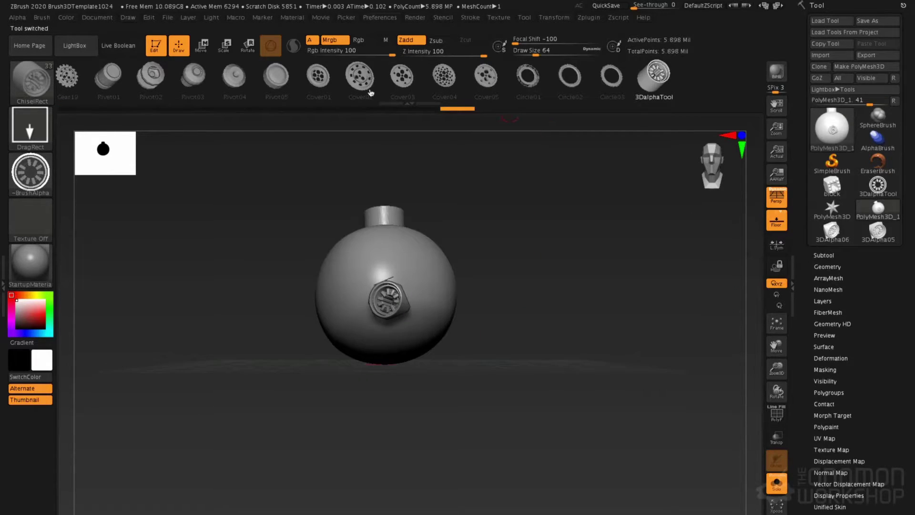
{"action": "left_click", "coordinate": [95, 87]}
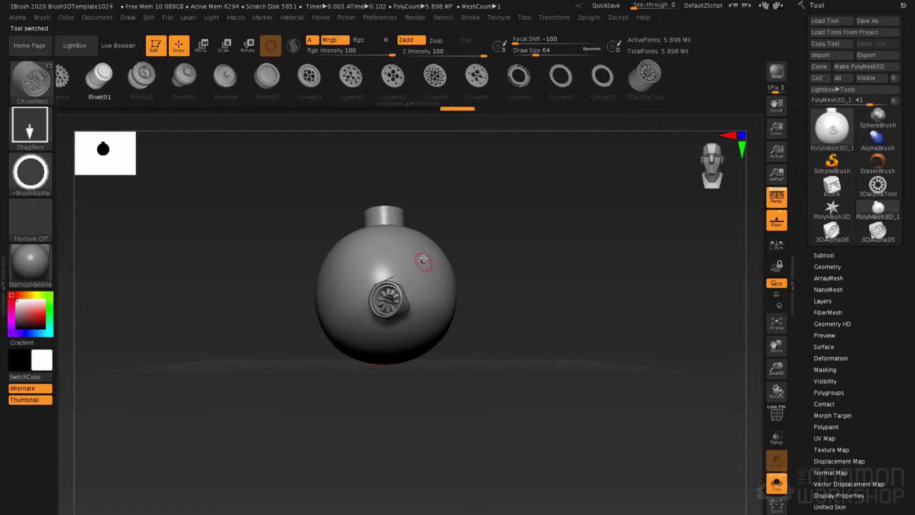
{"action": "left_click_drag", "start_coordinate": [428, 262], "coordinate": [444, 288]}
{"action": "right_click_drag", "start_coordinate": [444, 287], "coordinate": [542, 239]}
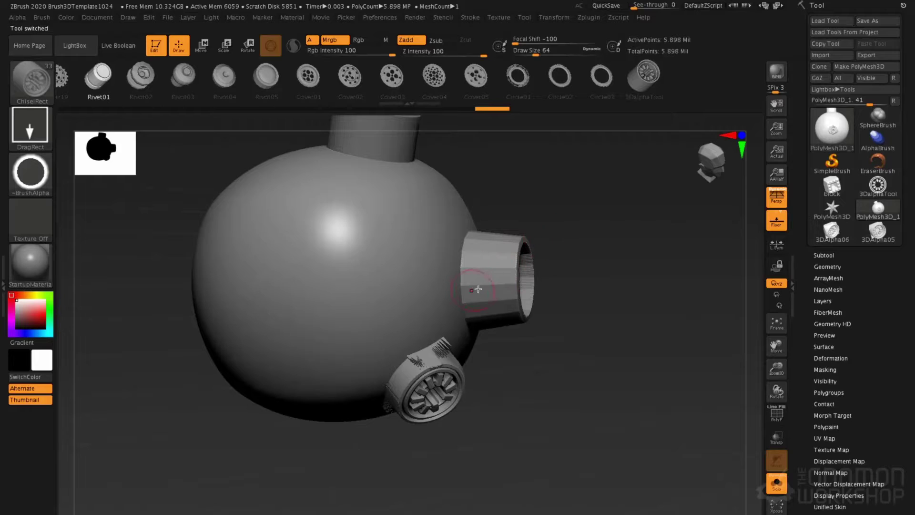
Step: Stamp the Cover04 and Rivet05 3D alphas onto two other sides of the sphere
{"action": "left_click", "coordinate": [434, 76]}
{"action": "left_click_drag", "start_coordinate": [290, 261], "coordinate": [307, 311]}
{"action": "right_click_drag", "start_coordinate": [307, 311], "coordinate": [352, 137]}
{"action": "left_click", "coordinate": [276, 77]}
{"action": "left_click_drag", "start_coordinate": [327, 282], "coordinate": [344, 315]}
{"action": "right_click_drag", "start_coordinate": [344, 315], "coordinate": [356, 344]}
Step: Show the polyframe on the sphere and stamp the Rivet02 3D alpha onto a clear area of its surface
{"action": "key", "text": "shift+f"}
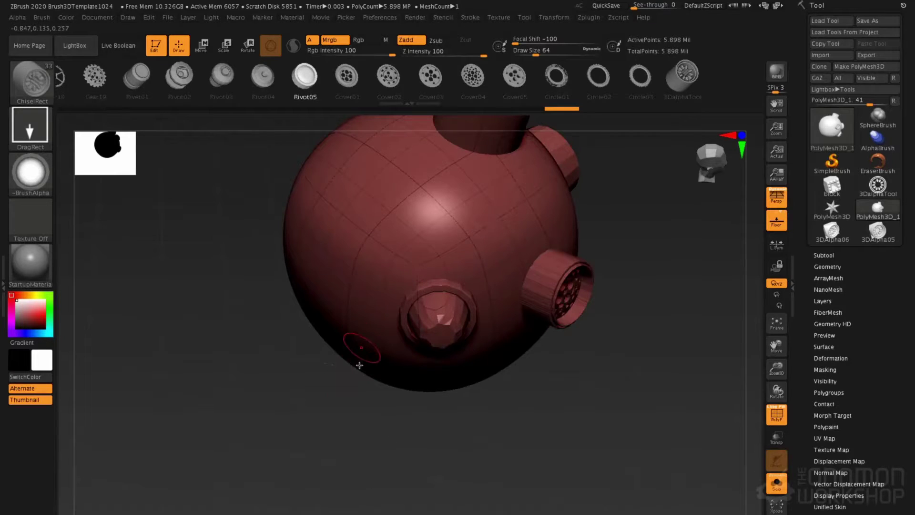
{"action": "right_click_drag", "start_coordinate": [333, 391], "coordinate": [346, 323]}
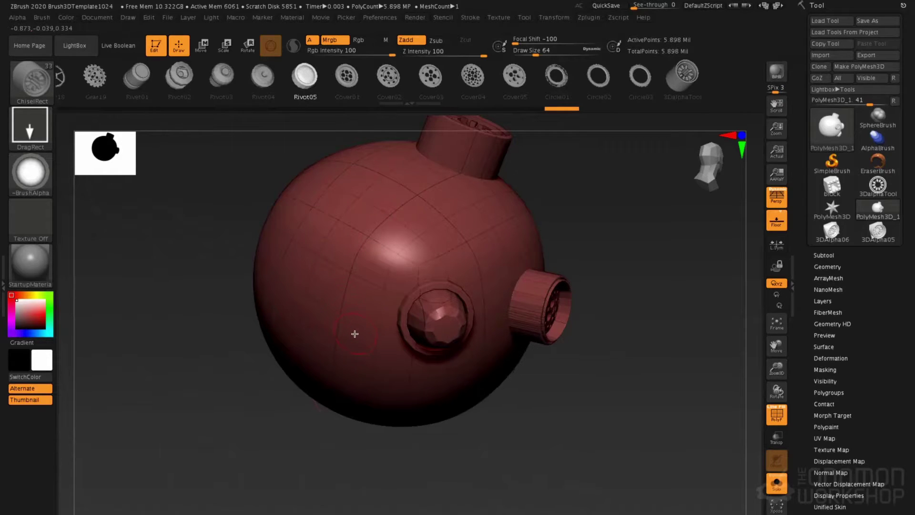
{"action": "right_click_drag", "start_coordinate": [339, 262], "coordinate": [334, 285]}
{"action": "left_click", "coordinate": [179, 76]}
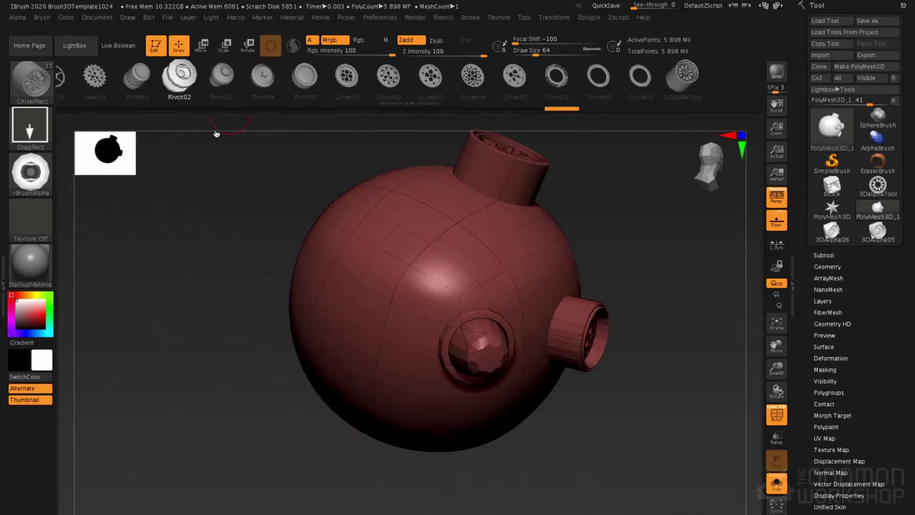
{"action": "left_click_drag", "start_coordinate": [351, 253], "coordinate": [359, 289]}
{"action": "right_click_drag", "start_coordinate": [334, 231], "coordinate": [384, 277]}
{"action": "right_click_drag", "start_coordinate": [451, 218], "coordinate": [365, 244]}
Step: Stamp the Gear16 3D alpha onto an empty side of the sphere and hide the polyframe
{"action": "key", "text": "f"}
{"action": "mouse_move", "coordinate": [115, 77]}
{"action": "left_mouse_down"}
{"action": "mouse_move", "coordinate": [710, 77]}
{"action": "mouse_move", "coordinate": [365, 66]}
{"action": "left_mouse_up"}
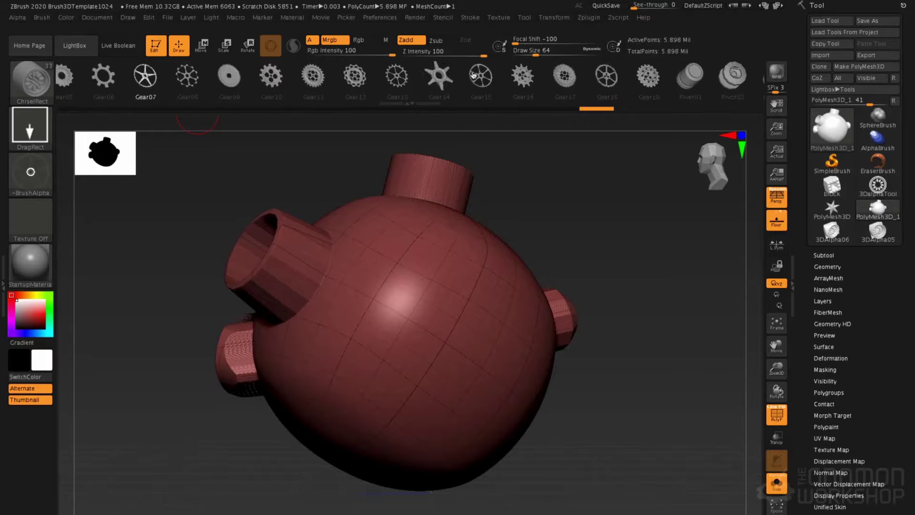
{"action": "left_click", "coordinate": [523, 77]}
{"action": "left_click_drag", "start_coordinate": [450, 320], "coordinate": [467, 374]}
{"action": "right_click_drag", "start_coordinate": [467, 374], "coordinate": [454, 342]}
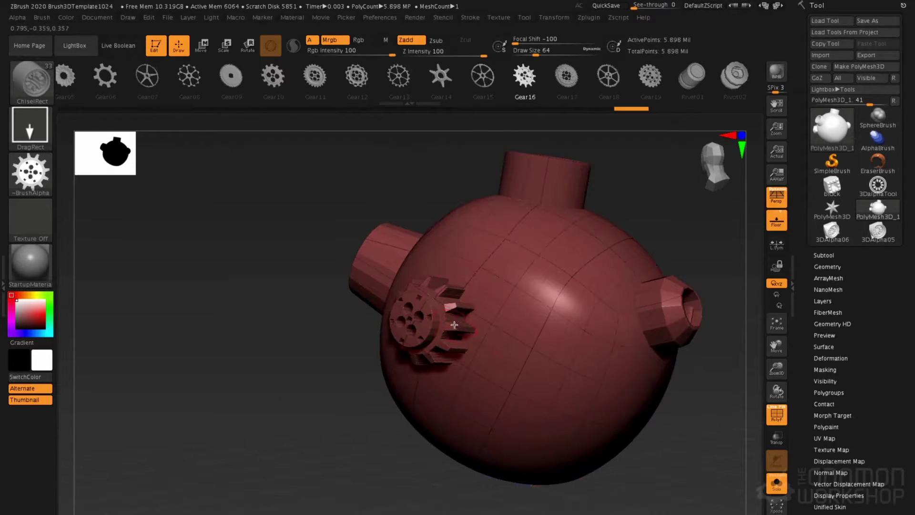
{"action": "key", "text": "shift+f"}
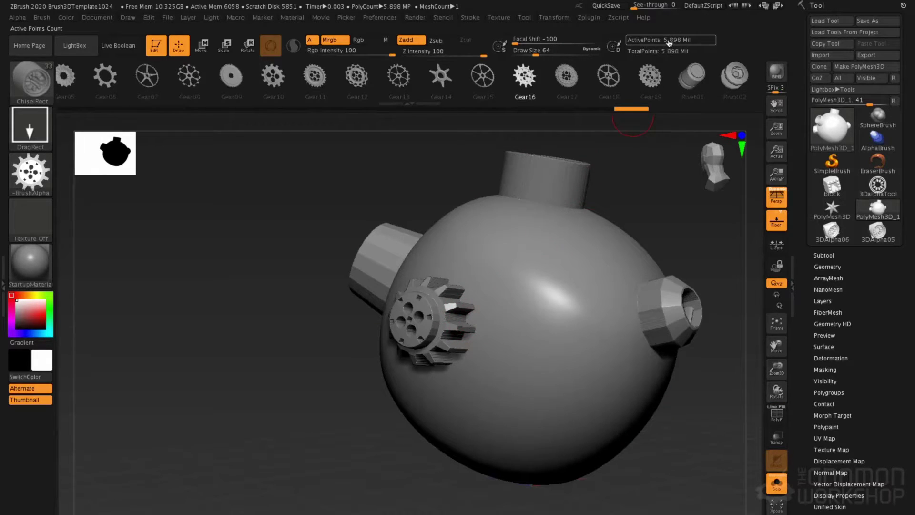
{"action": "right_click_drag", "start_coordinate": [405, 355], "coordinate": [433, 360]}
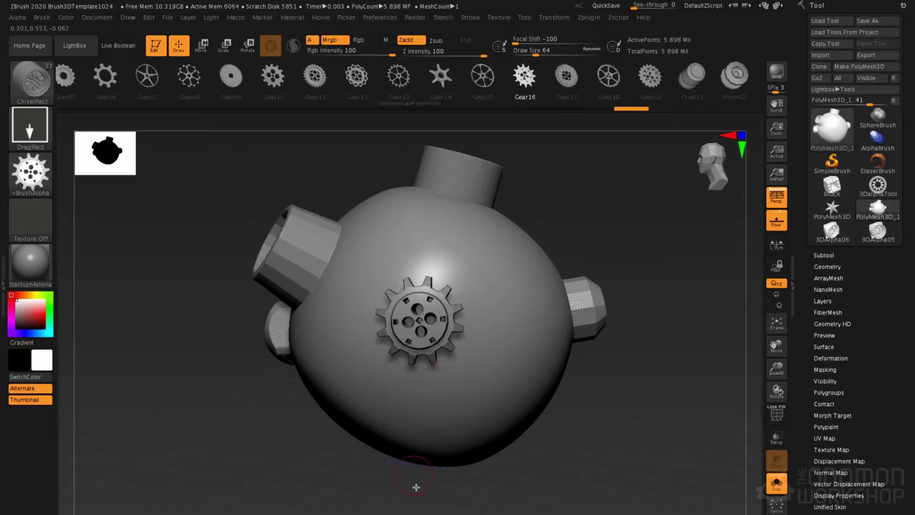
{"action": "right_click_drag", "start_coordinate": [353, 451], "coordinate": [592, 347]}
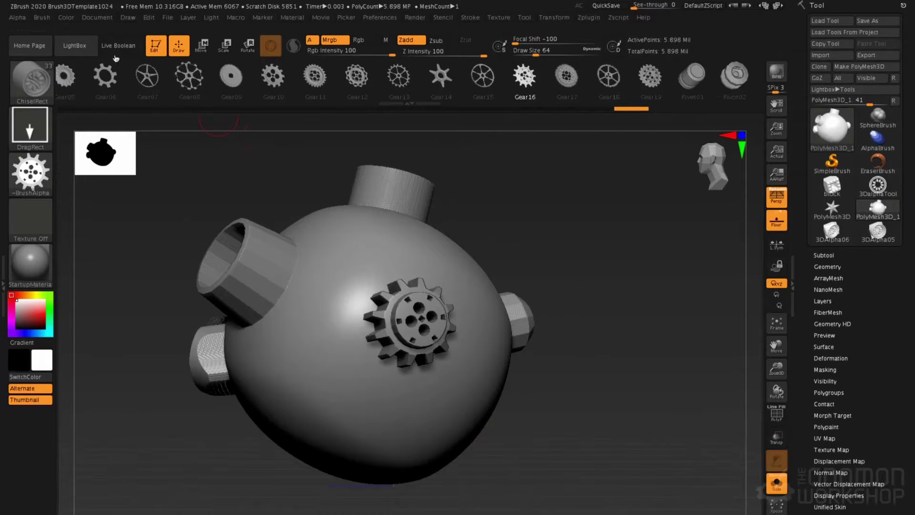
{"action": "left_click", "coordinate": [19, 18]}
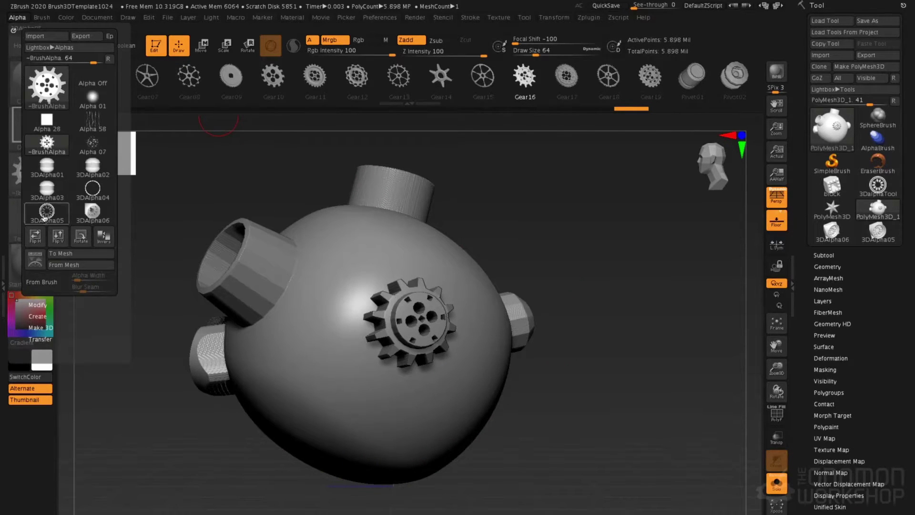
{"action": "left_click", "coordinate": [66, 267]}
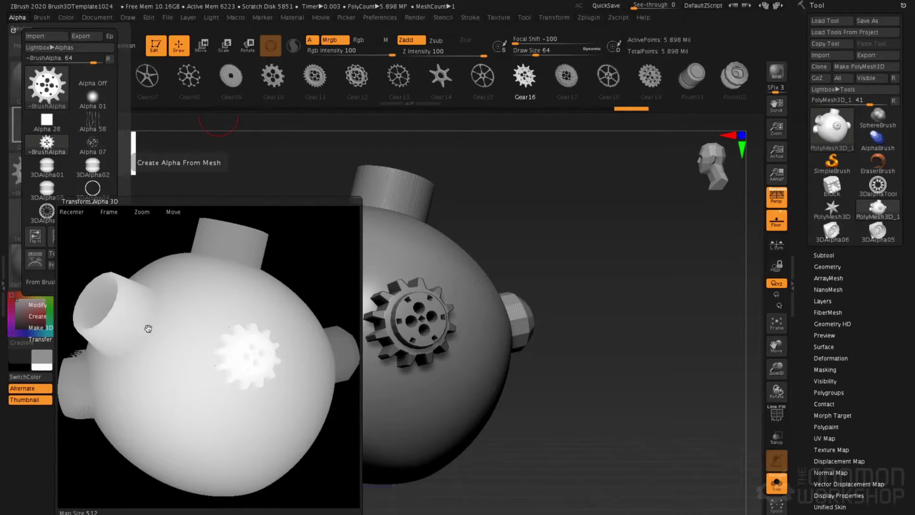
{"action": "key", "text": "Escape"}
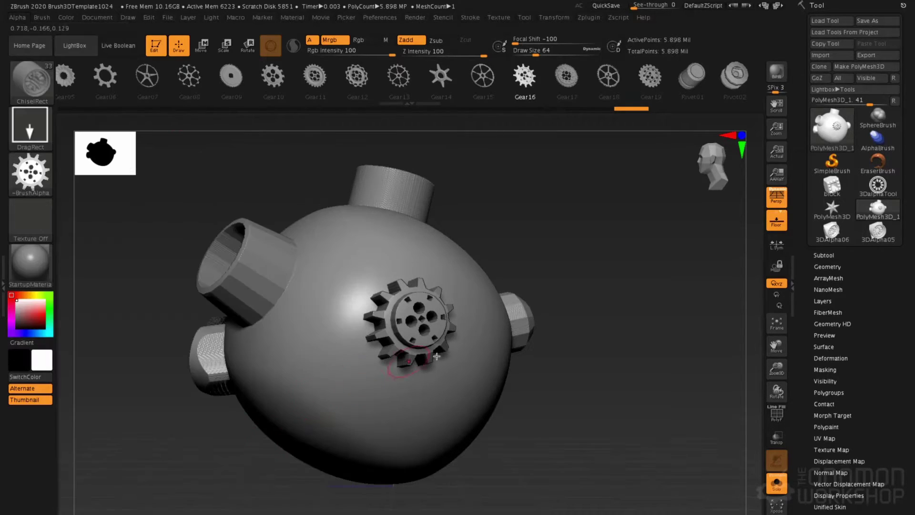
Step: Add the sculpted sphere to the ChiselRect brush as a 3D alpha and stamp it below the gear
{"action": "left_click", "coordinate": [43, 18]}
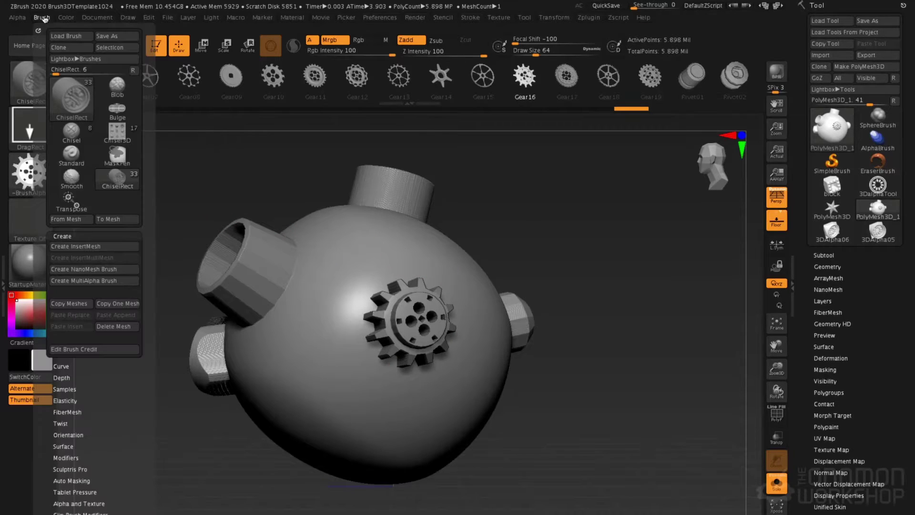
{"action": "left_click", "coordinate": [71, 219]}
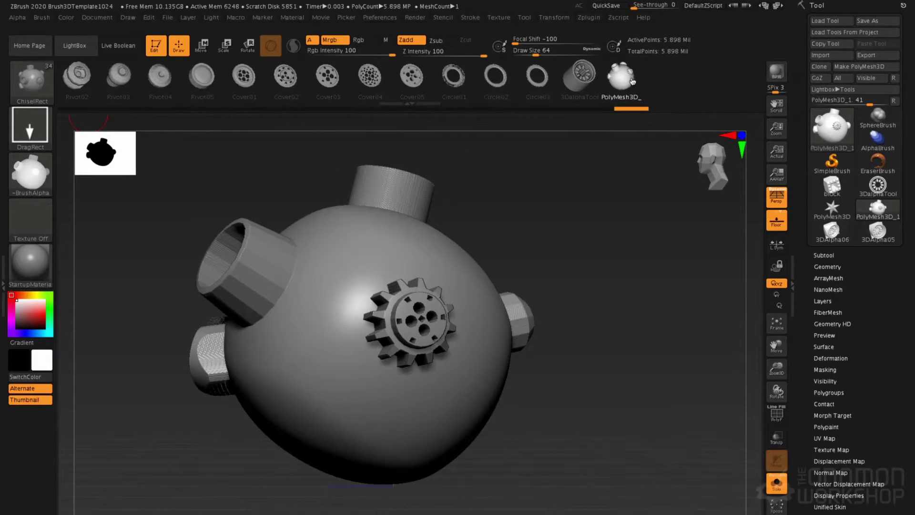
{"action": "mouse_move", "coordinate": [316, 373]}
{"action": "left_mouse_down"}
{"action": "mouse_move", "coordinate": [352, 414]}
{"action": "mouse_move", "coordinate": [357, 357]}
{"action": "mouse_move", "coordinate": [378, 374]}
{"action": "mouse_move", "coordinate": [434, 268]}
{"action": "mouse_move", "coordinate": [394, 262]}
{"action": "left_mouse_up"}
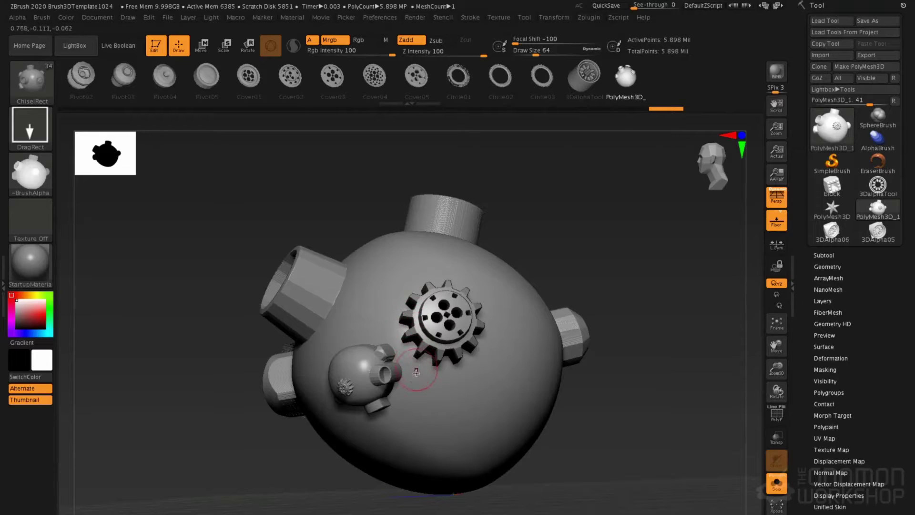
{"action": "left_click_drag", "start_coordinate": [417, 371], "coordinate": [496, 289]}
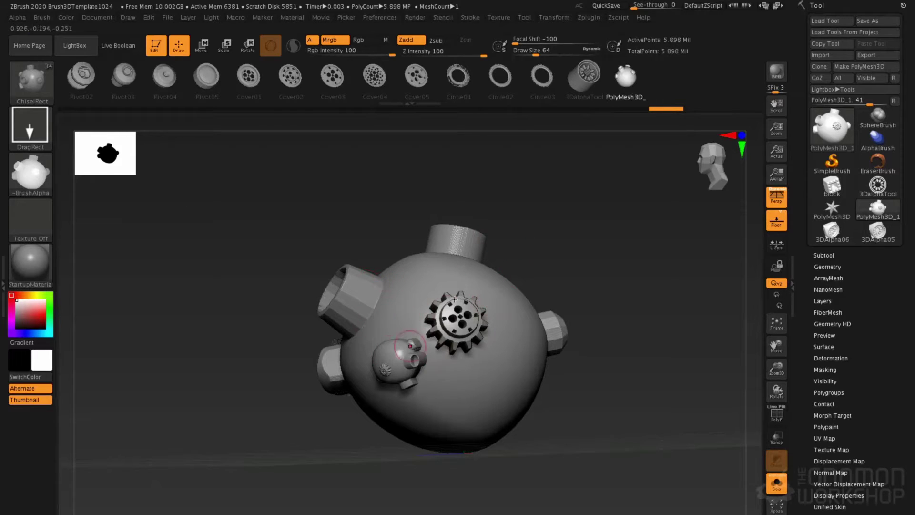
{"action": "right_click_drag", "start_coordinate": [423, 299], "coordinate": [412, 318]}
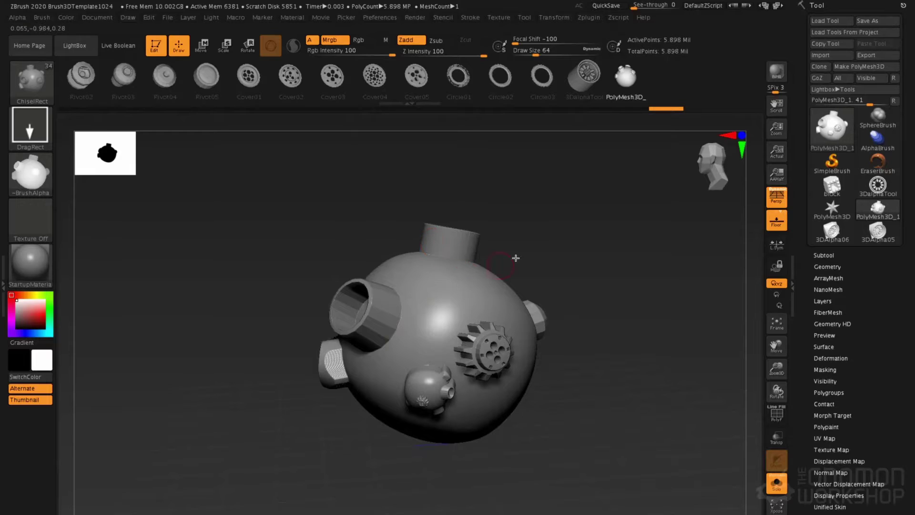
{"action": "right_click_drag", "start_coordinate": [514, 232], "coordinate": [550, 235]}
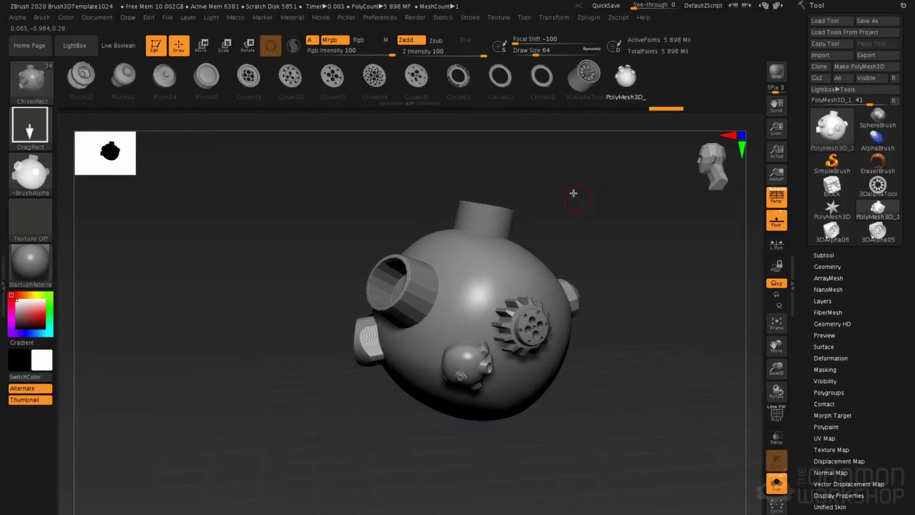
{"action": "right_click_drag", "start_coordinate": [575, 194], "coordinate": [534, 289]}
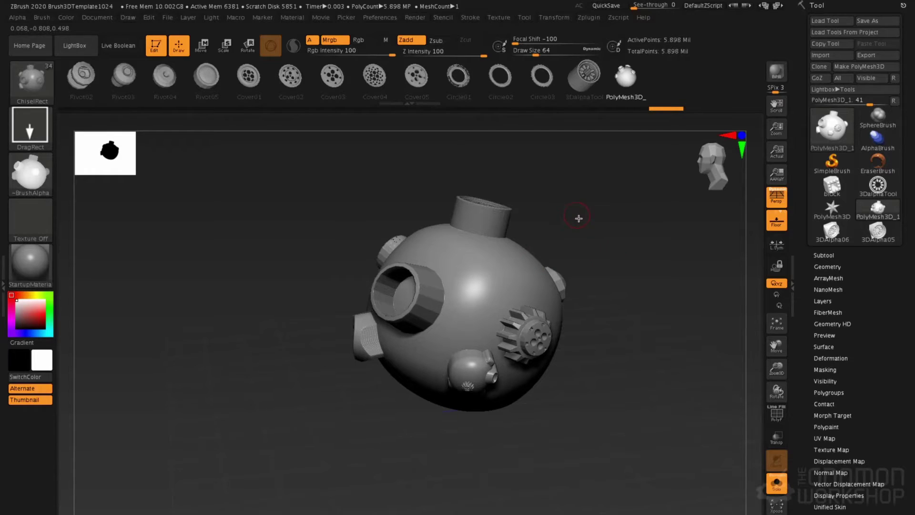
{"action": "right_click_drag", "start_coordinate": [578, 217], "coordinate": [599, 232]}
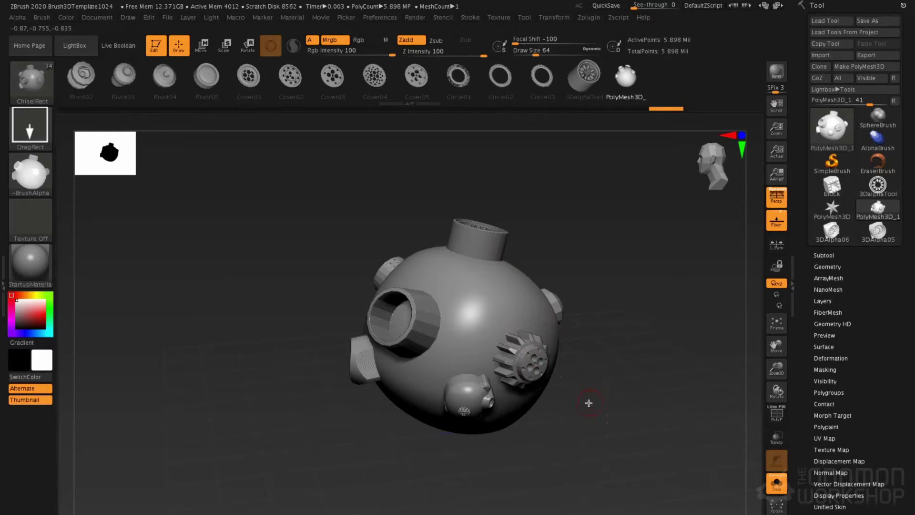
{"action": "left_click_drag", "start_coordinate": [591, 366], "coordinate": [629, 359]}
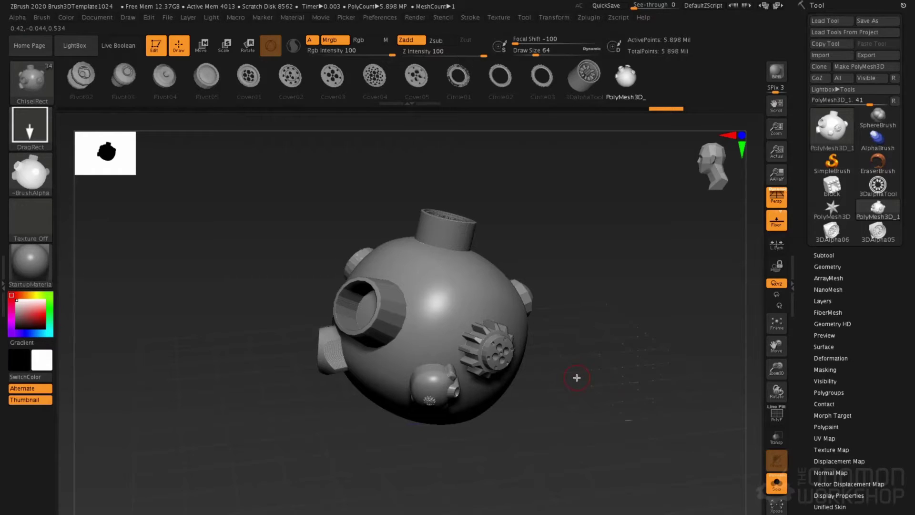
Step: Select the 3DAlpha05 alpha for the brush and preview it enlarged
{"action": "left_click", "coordinate": [34, 186]}
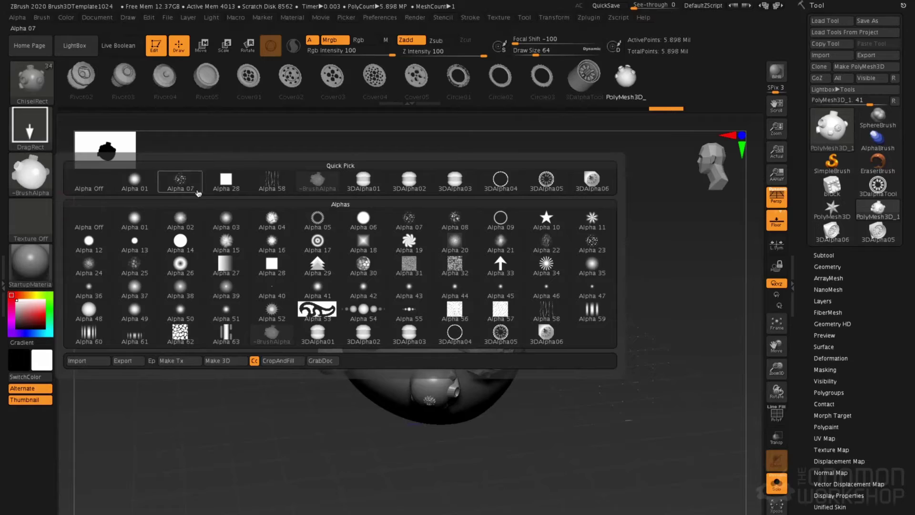
{"action": "left_click", "coordinate": [545, 183]}
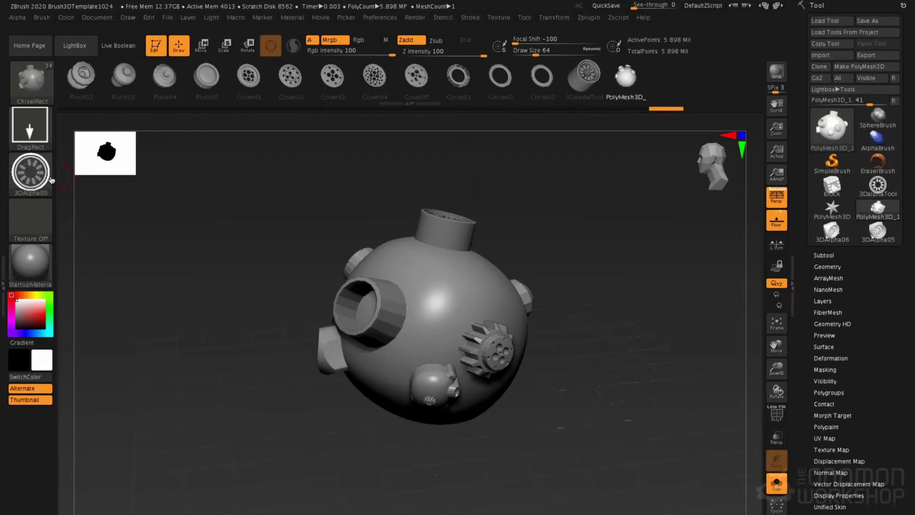
{"action": "mouse_move", "coordinate": [32, 180]}
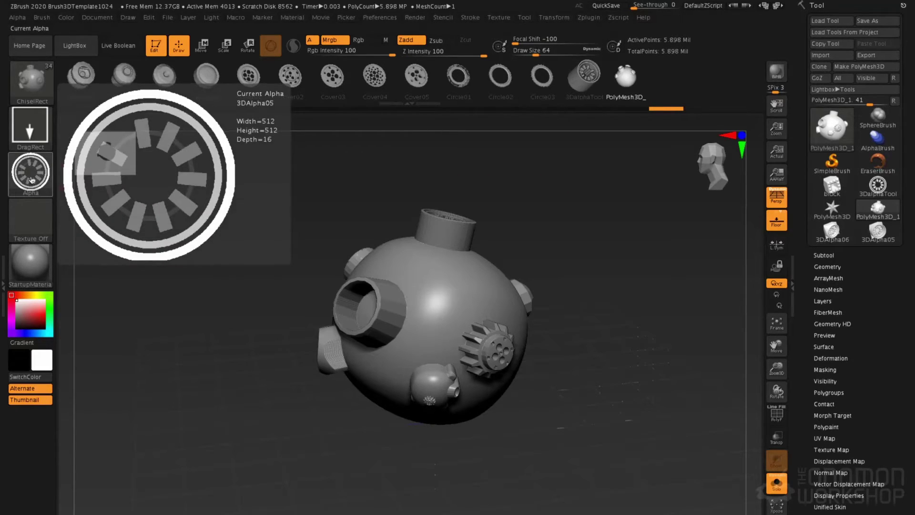
Step: Switch to the PolyMesh3D star, convert the 3DAlpha05 alpha into a relief mesh with To Mesh, and inspect the result
{"action": "left_click", "coordinate": [831, 209]}
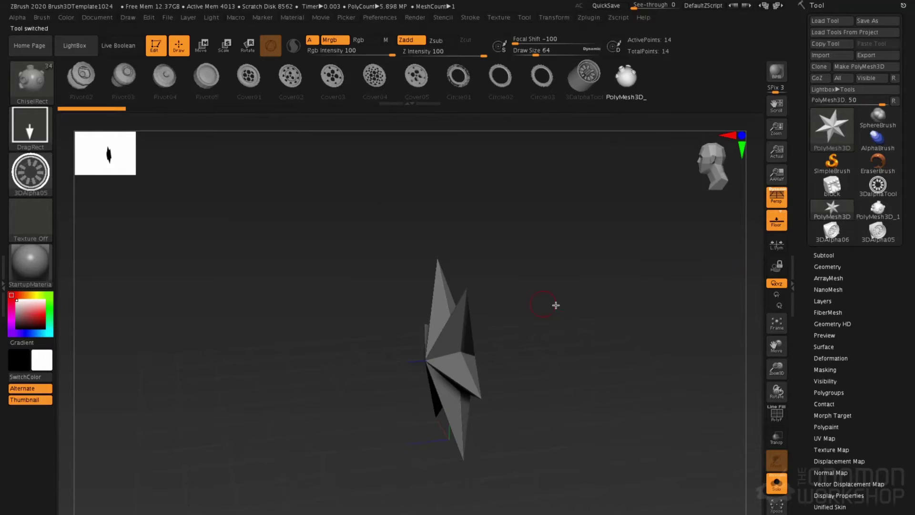
{"action": "left_click", "coordinate": [17, 17]}
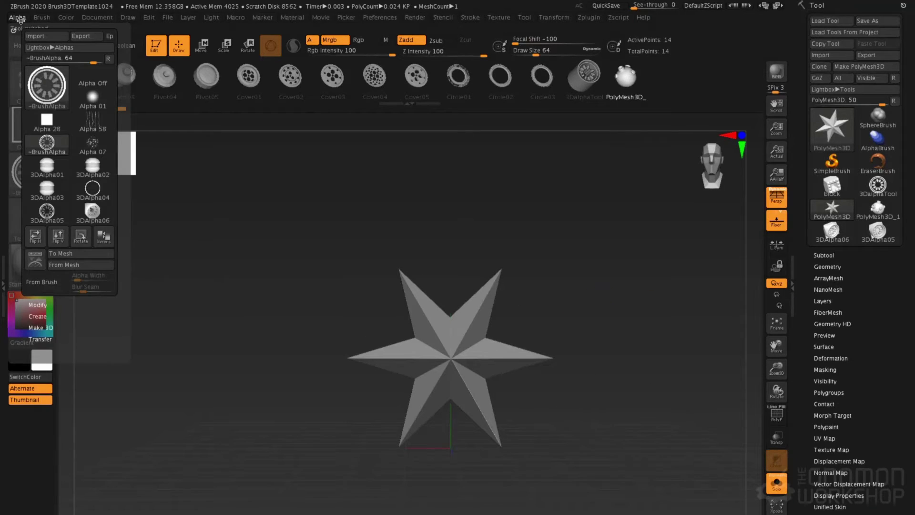
{"action": "left_click", "coordinate": [43, 327]}
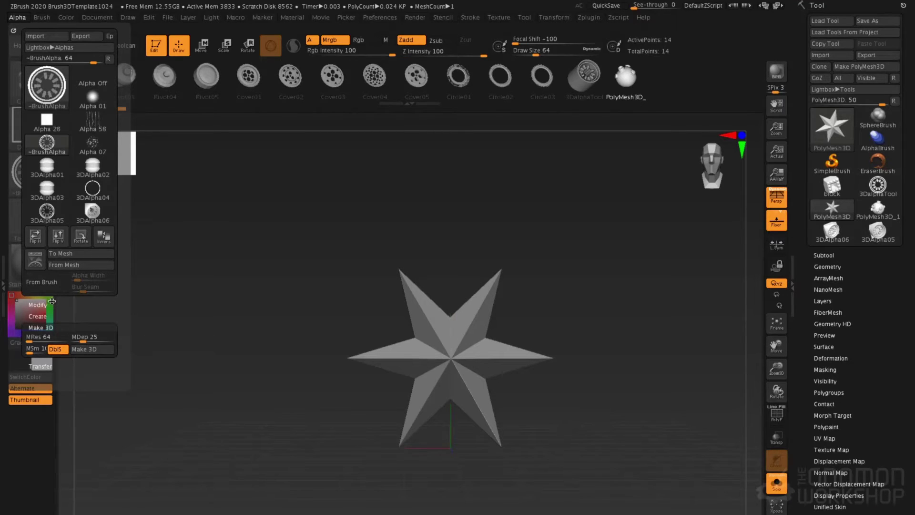
{"action": "left_click", "coordinate": [76, 255]}
{"action": "mouse_move", "coordinate": [429, 257]}
{"action": "left_mouse_down"}
{"action": "mouse_move", "coordinate": [484, 242]}
{"action": "mouse_move", "coordinate": [481, 228]}
{"action": "mouse_move", "coordinate": [474, 251]}
{"action": "left_mouse_up"}
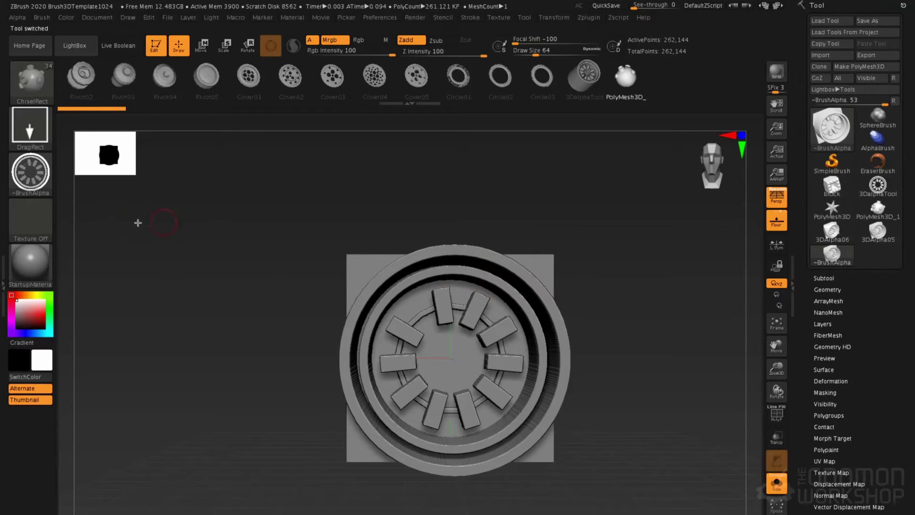
Step: Generate a Make 3D mesh from the alpha at resolution 64, and generate another one at a much higher mesh resolution
{"action": "left_click", "coordinate": [36, 19]}
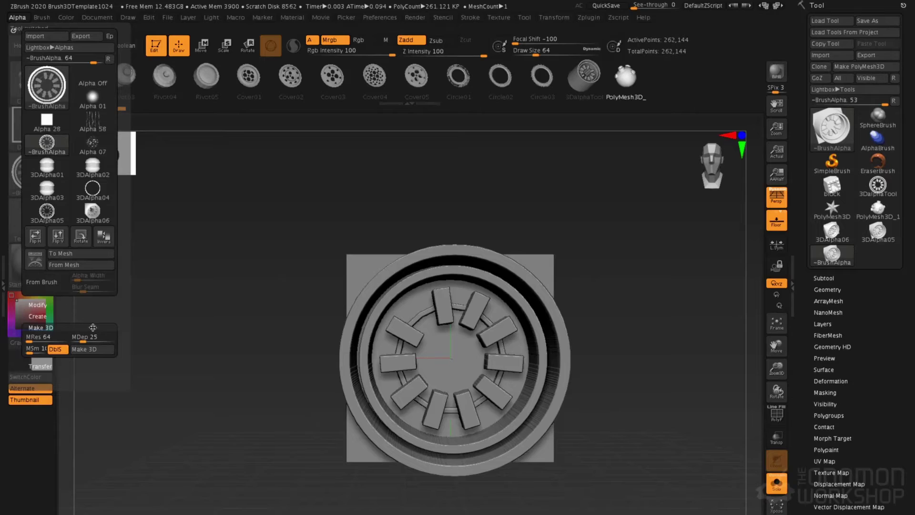
{"action": "left_click", "coordinate": [100, 349]}
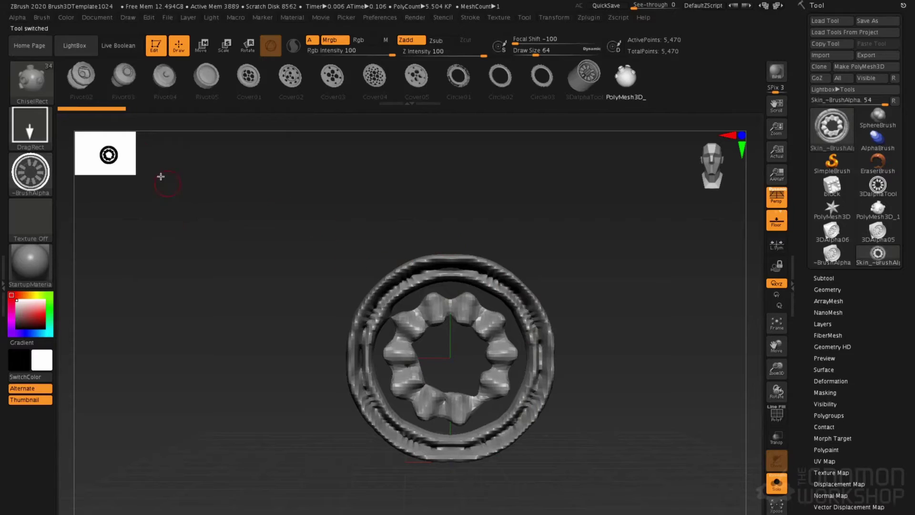
{"action": "left_click", "coordinate": [17, 18]}
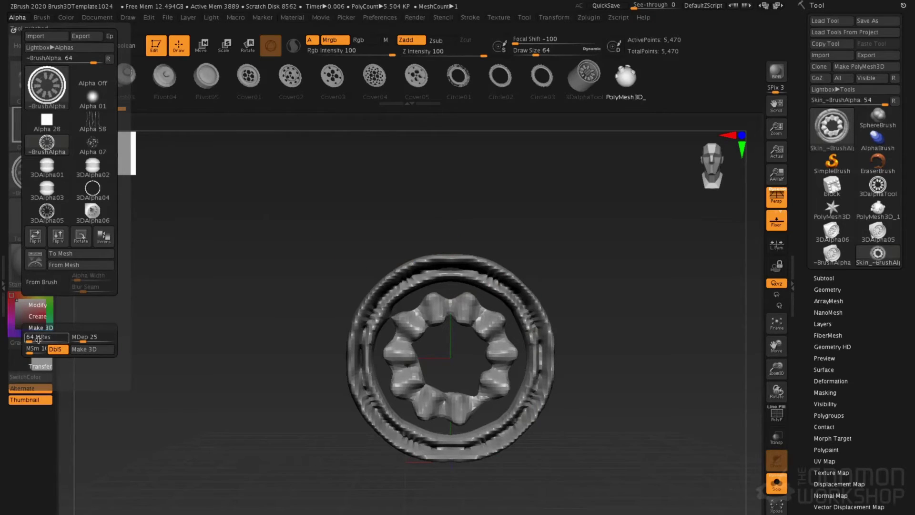
{"action": "left_click_drag", "start_coordinate": [35, 338], "coordinate": [55, 337]}
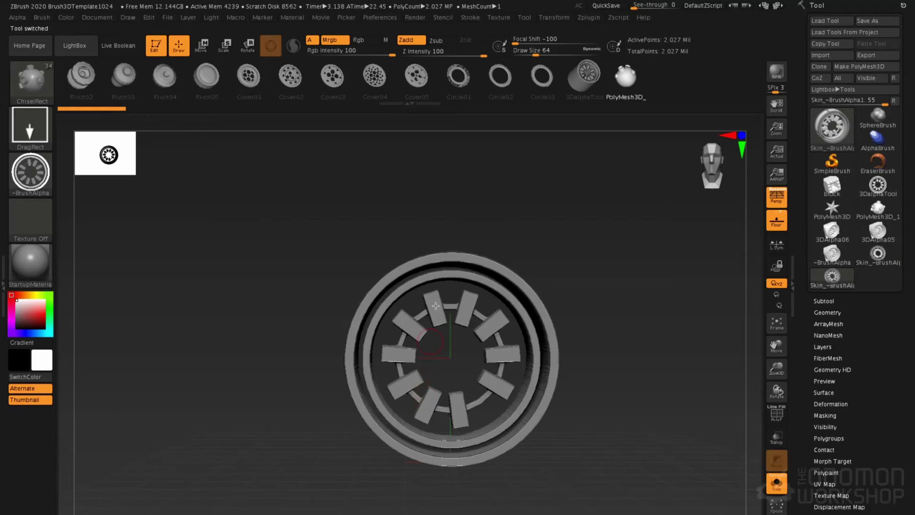
{"action": "right_click_drag", "start_coordinate": [379, 390], "coordinate": [347, 343]}
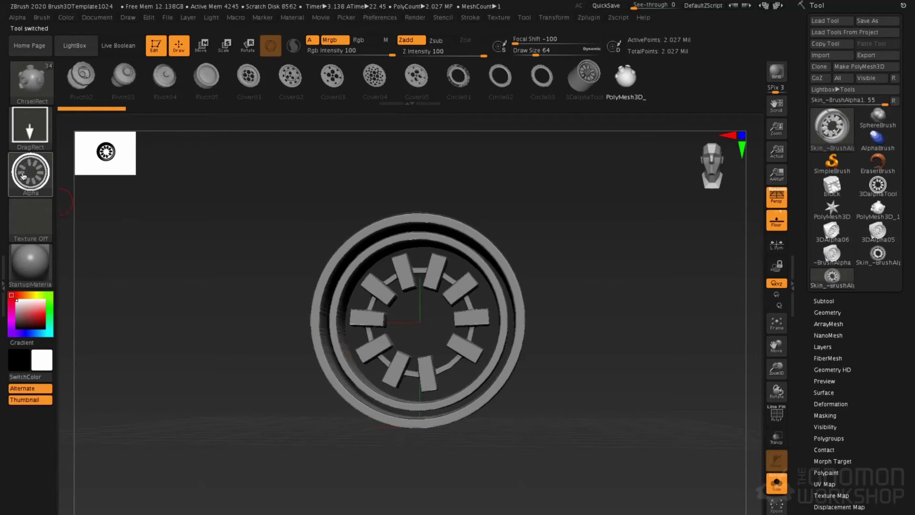
Step: Choose the arrow-shaped Alpha 33, generate a Make 3D mesh from it, and orbit around the arrow
{"action": "mouse_move", "coordinate": [25, 176]}
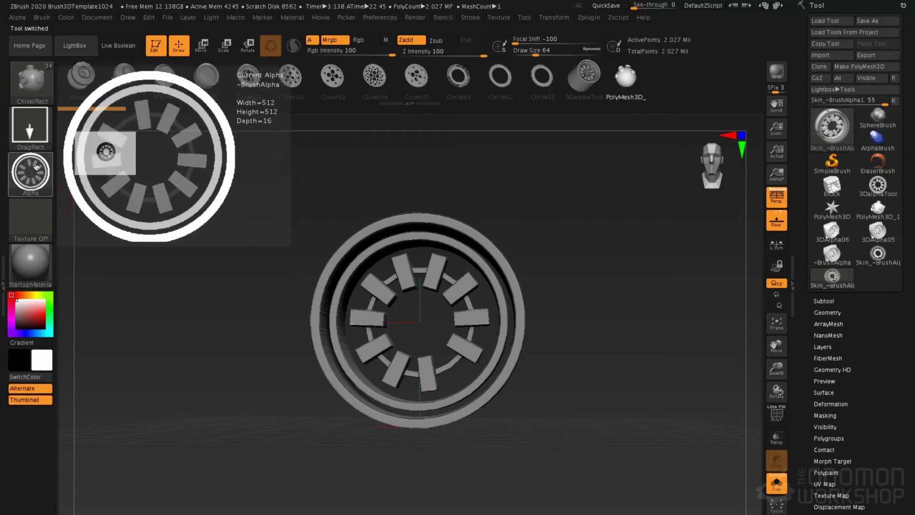
{"action": "left_click", "coordinate": [25, 177]}
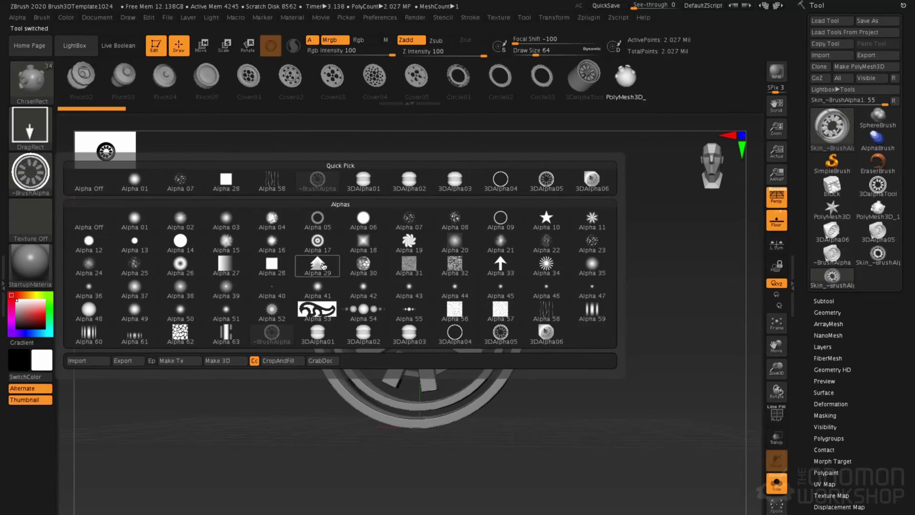
{"action": "left_click", "coordinate": [503, 274]}
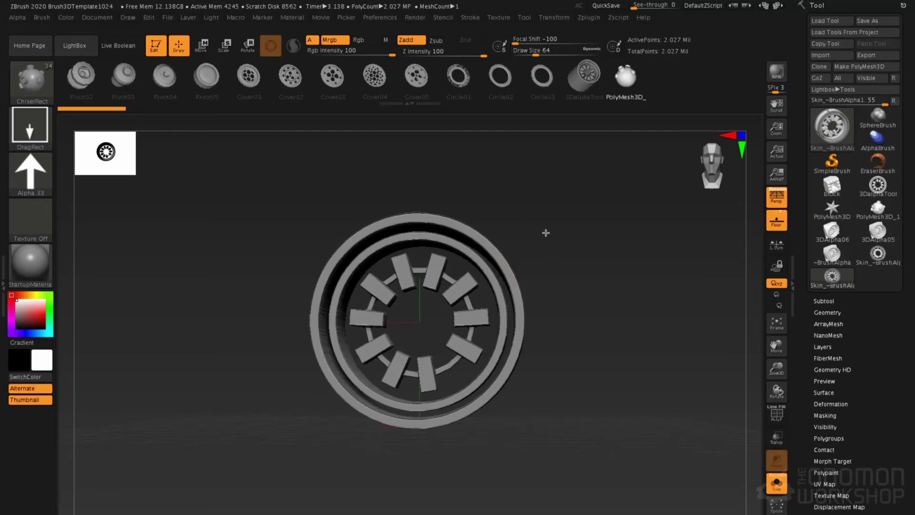
{"action": "left_click", "coordinate": [23, 17]}
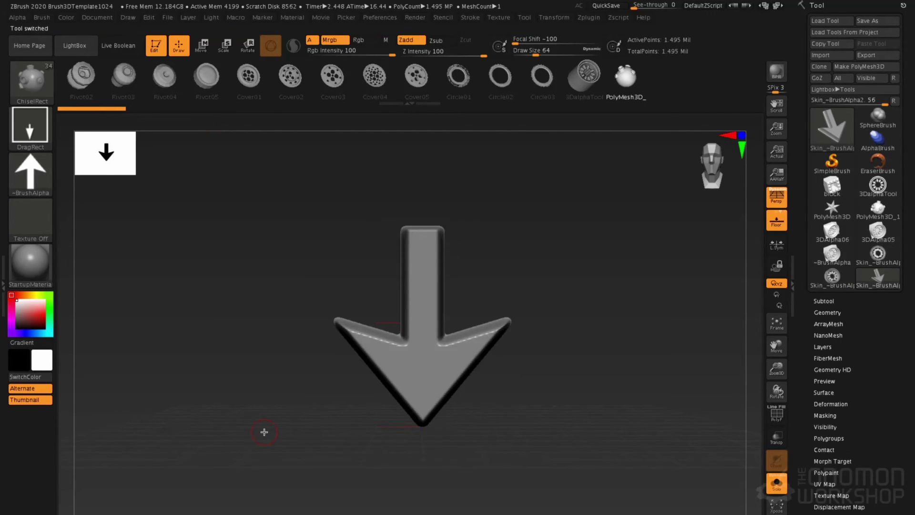
{"action": "mouse_move", "coordinate": [477, 343]}
{"action": "left_mouse_down"}
{"action": "mouse_move", "coordinate": [473, 377]}
{"action": "mouse_move", "coordinate": [489, 324]}
{"action": "mouse_move", "coordinate": [566, 364]}
{"action": "mouse_move", "coordinate": [502, 359]}
{"action": "mouse_move", "coordinate": [466, 274]}
{"action": "mouse_move", "coordinate": [471, 384]}
{"action": "mouse_move", "coordinate": [468, 326]}
{"action": "mouse_move", "coordinate": [437, 357]}
{"action": "mouse_move", "coordinate": [480, 389]}
{"action": "mouse_move", "coordinate": [467, 437]}
{"action": "left_mouse_up"}
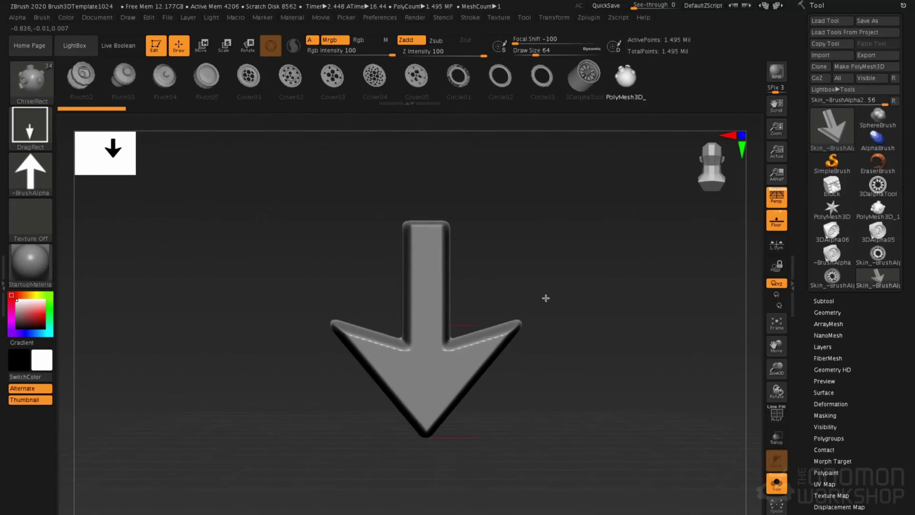